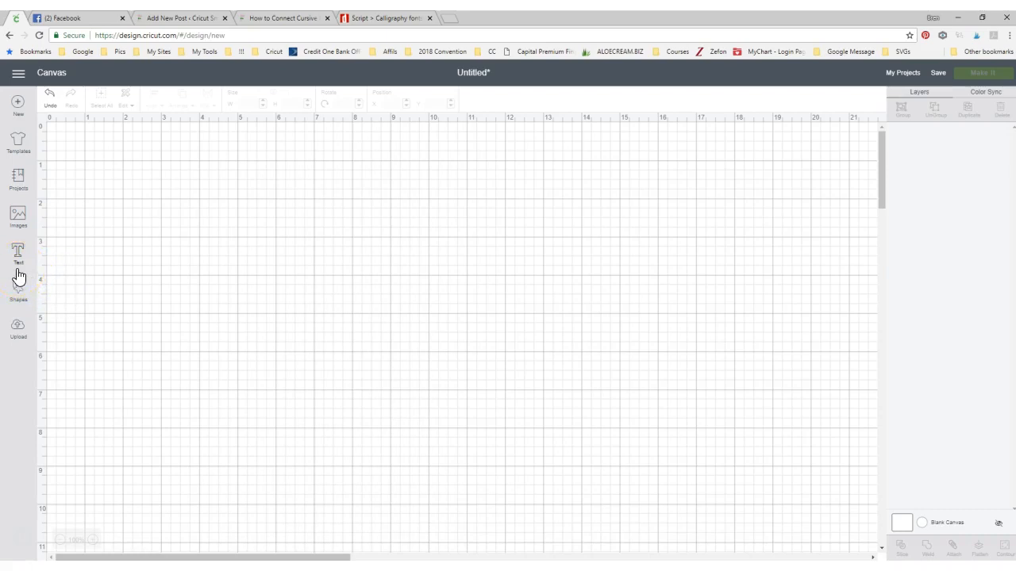
- Add a text object reading "I love you!" to the blank canvas
click(18, 264)
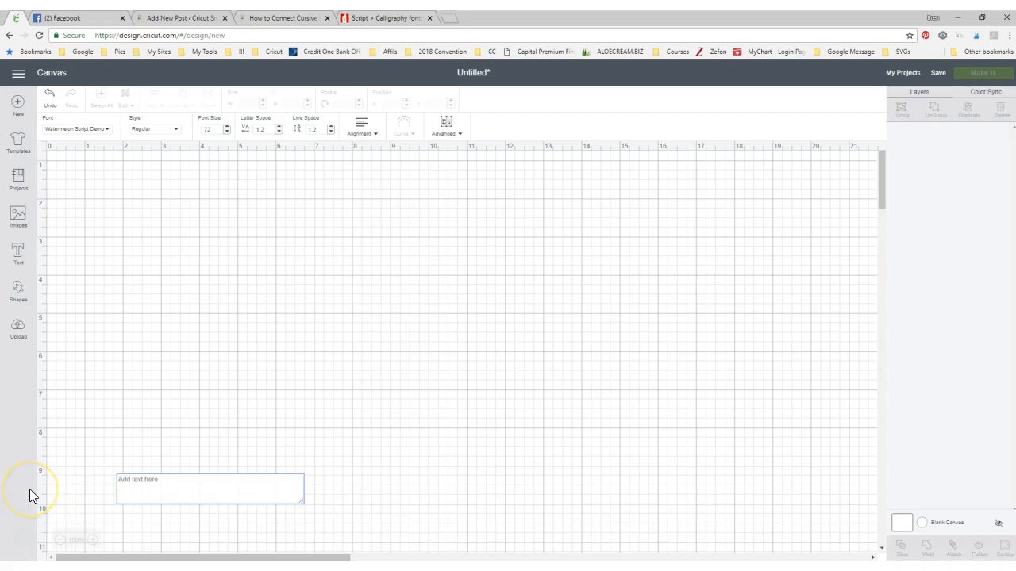
text(I)
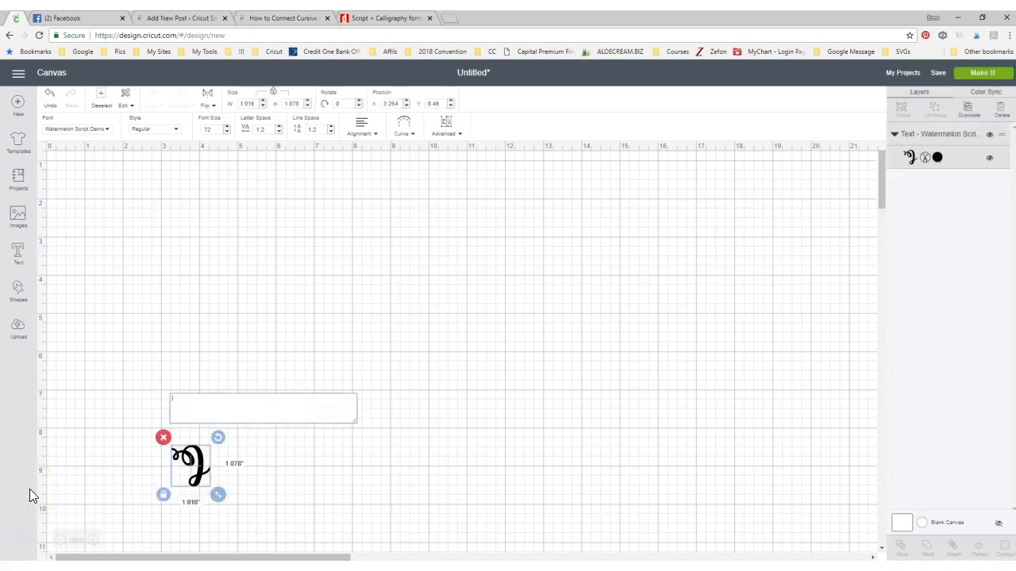
text( love you)
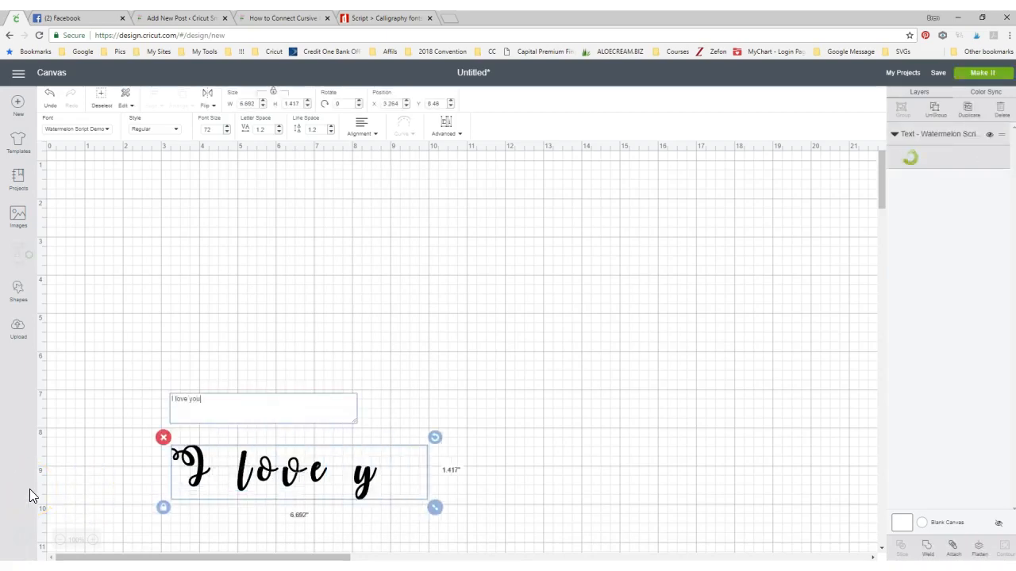
text(!)
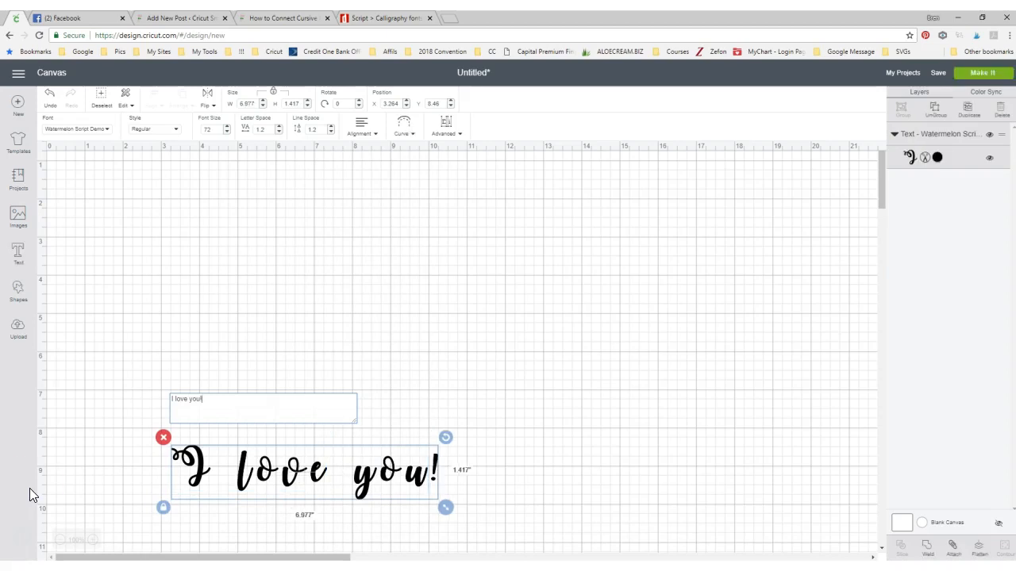
click(517, 361)
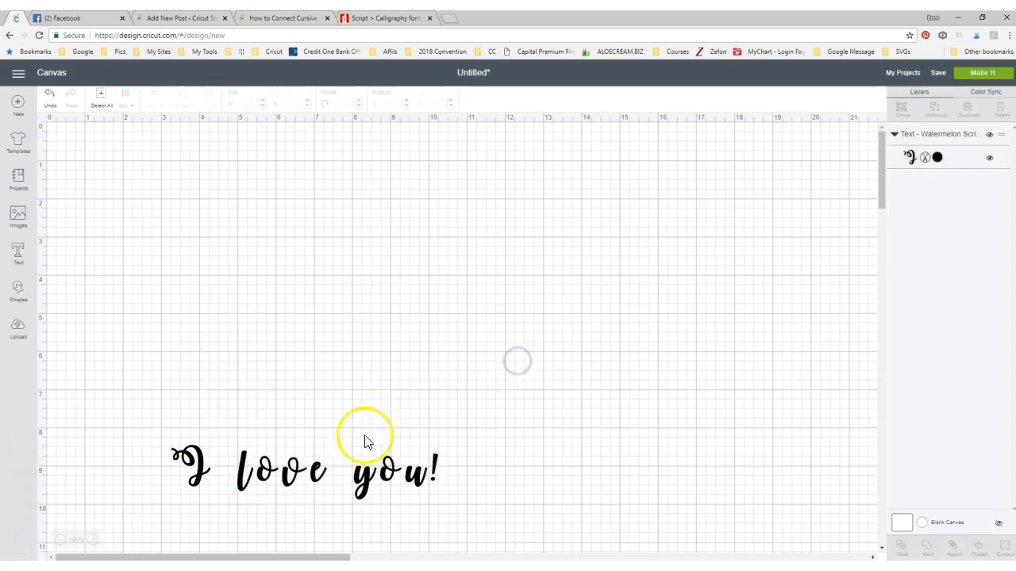
click(286, 484)
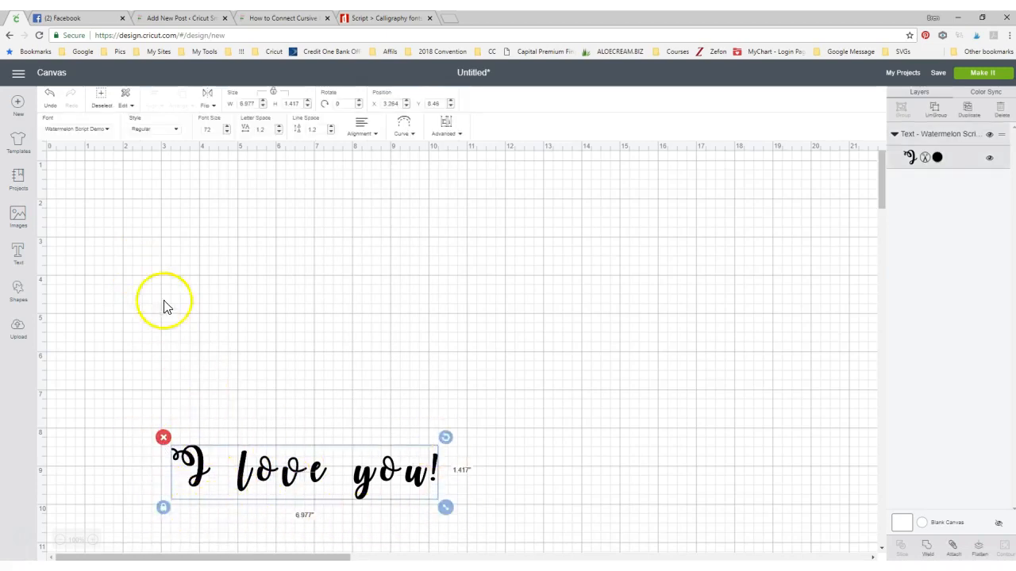
click(80, 133)
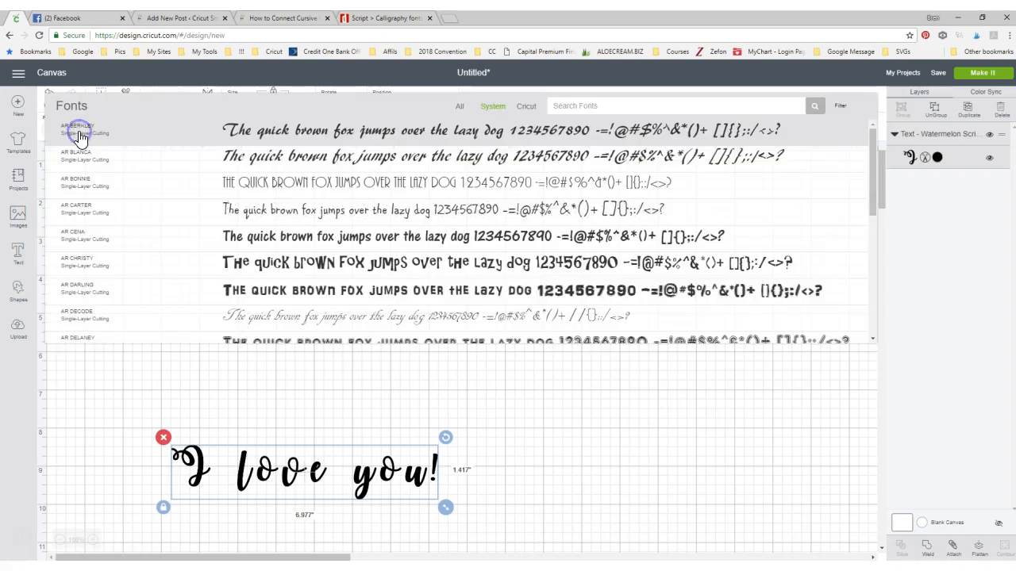
click(82, 395)
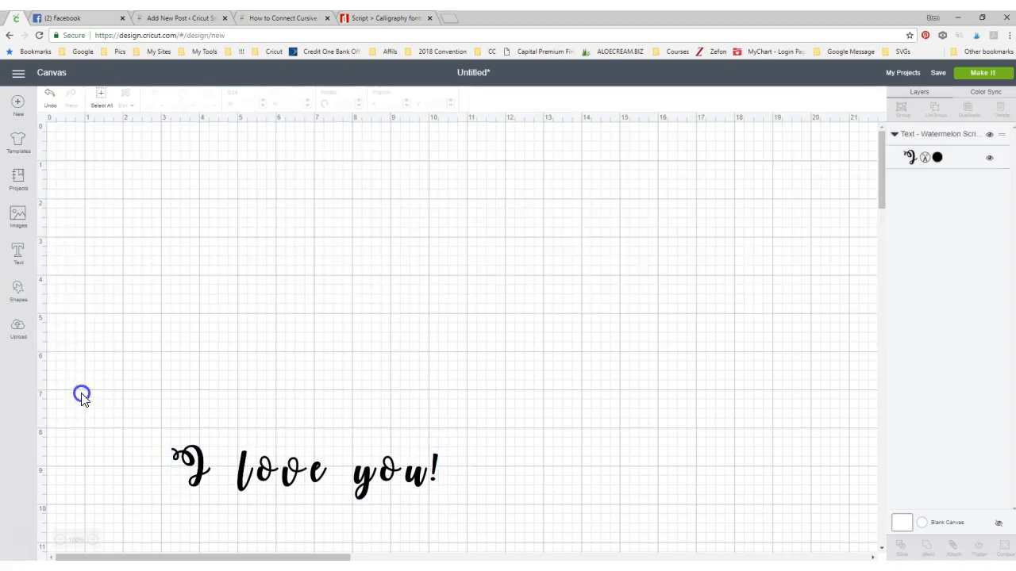
- Browse the font categories and change the font of the "I love you!" text to AR HERMANN
click(240, 470)
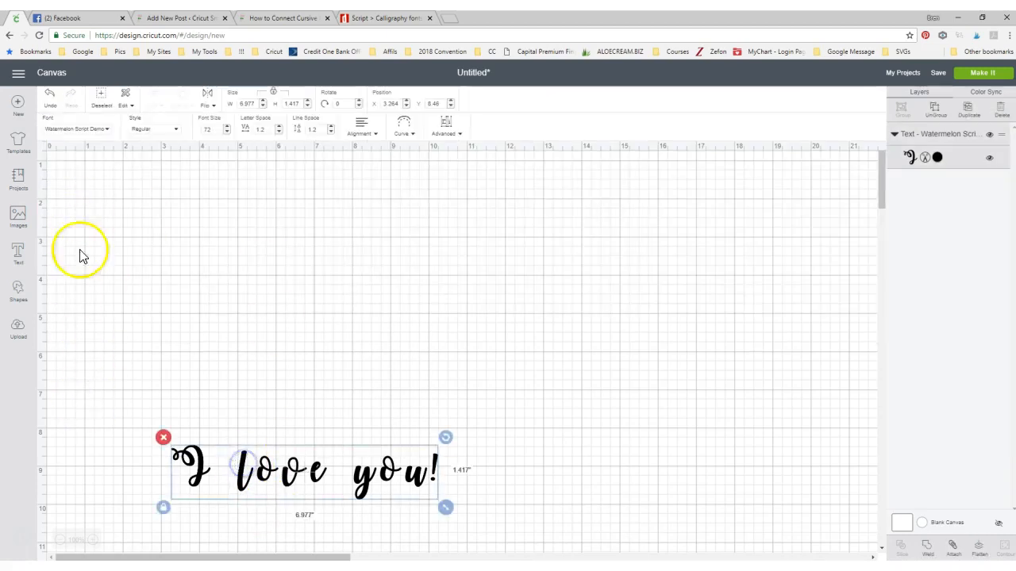
click(108, 135)
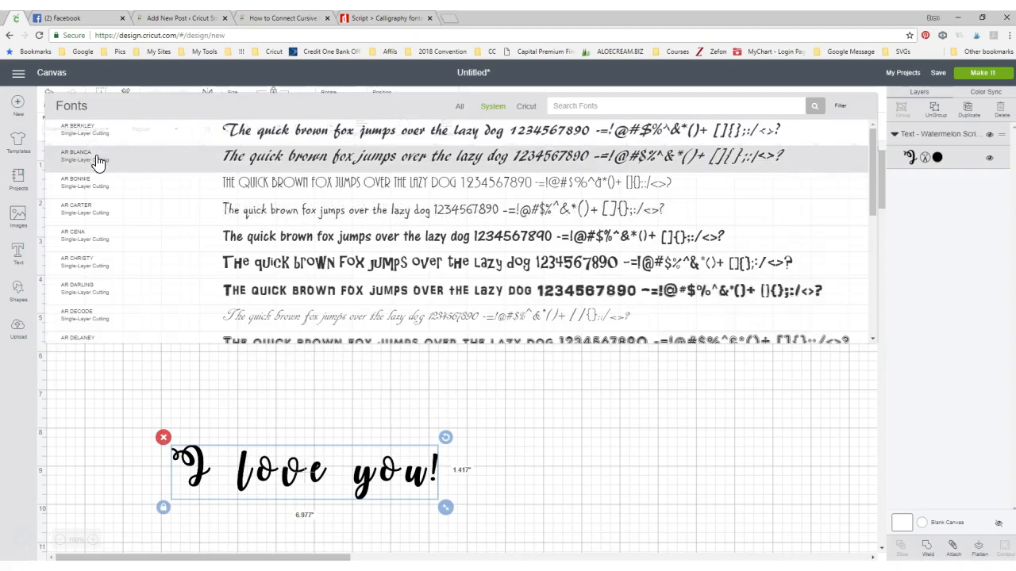
click(459, 106)
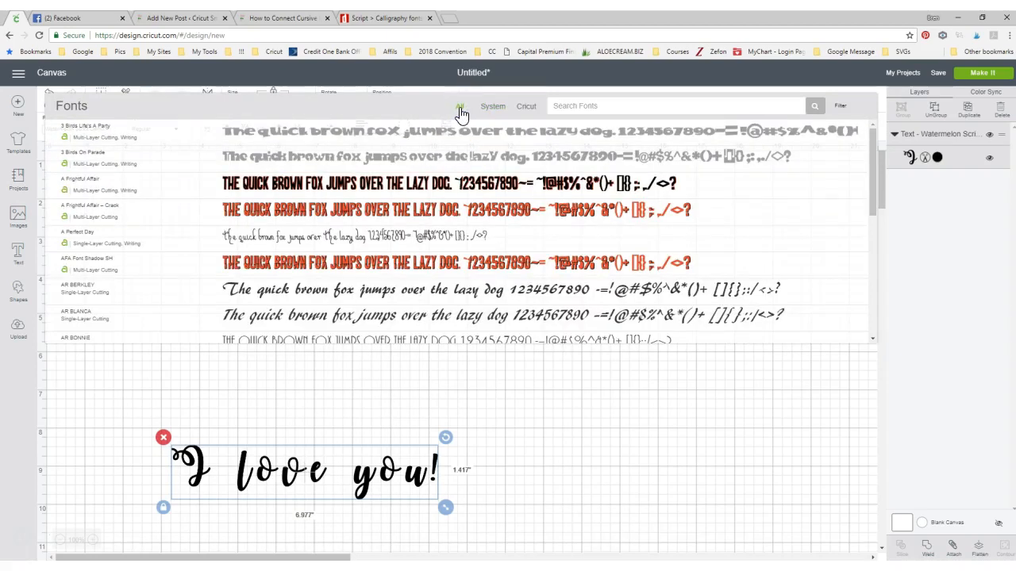
click(527, 115)
click(493, 110)
scroll(431, 142, down, 5)
scroll(361, 171, down, 5)
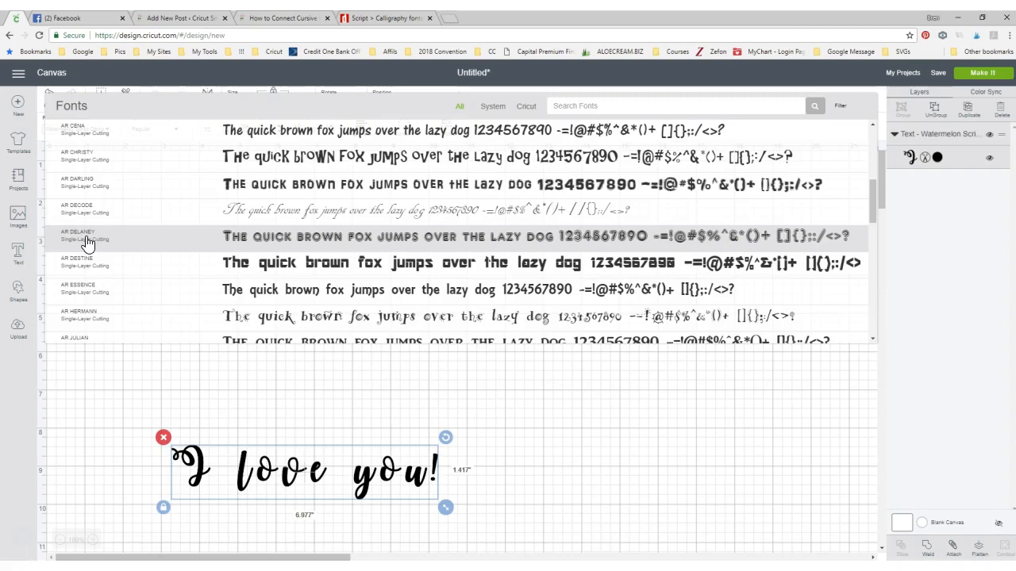
scroll(87, 244, down, 1)
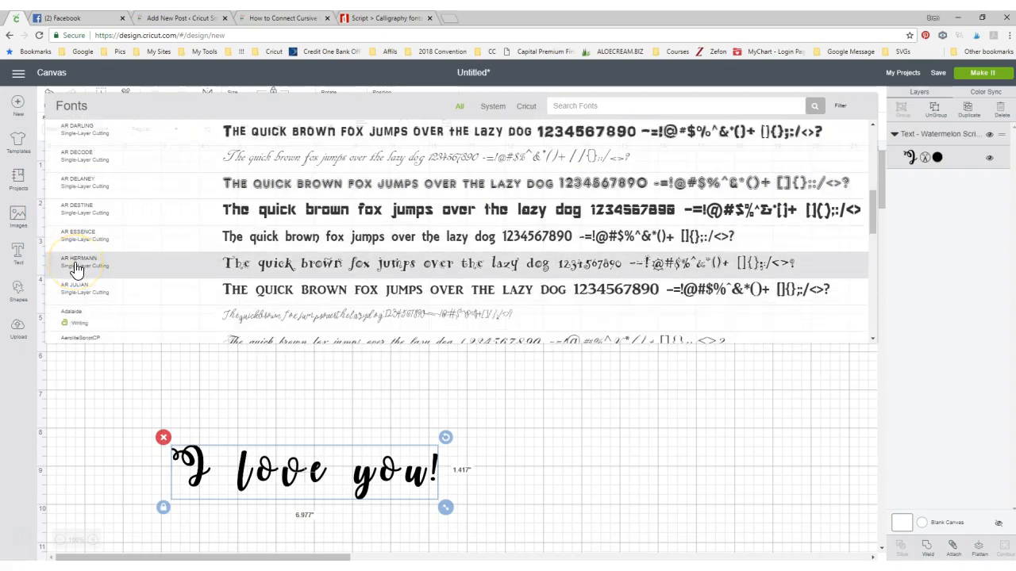
click(77, 269)
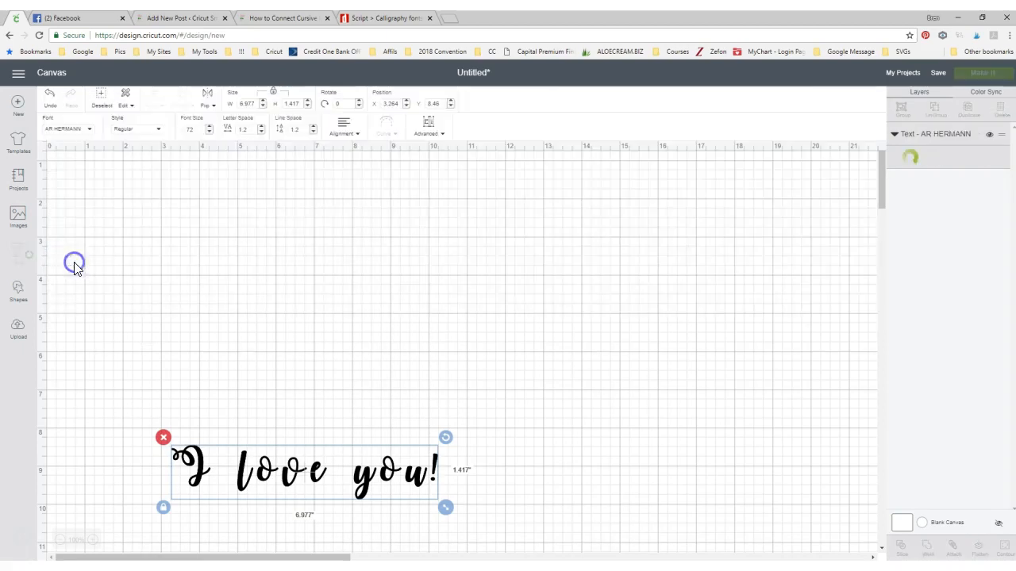
- Move the text up the canvas to about Y 5.5 and enlarge it to about 6.9 inches wide
click(228, 449)
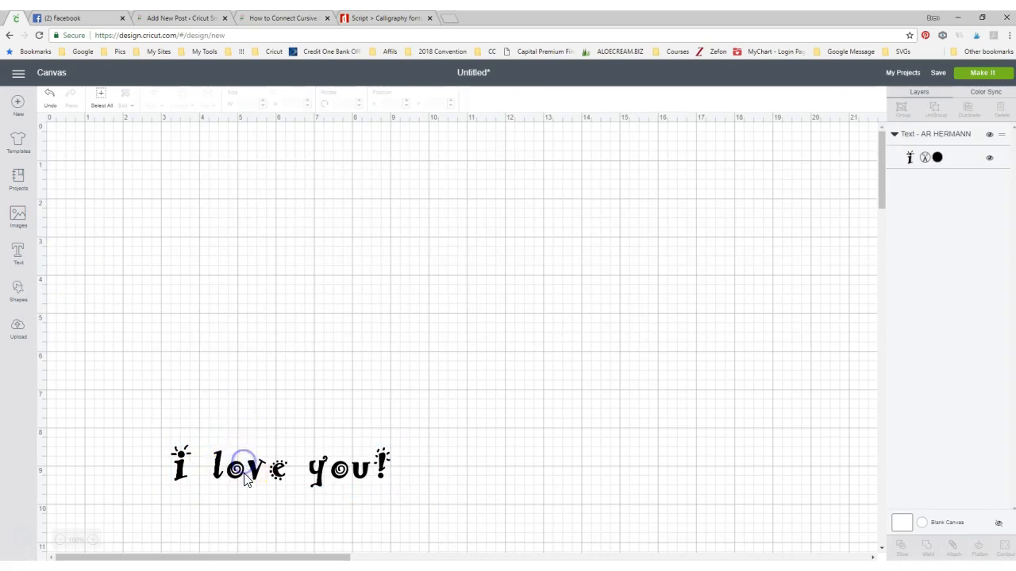
drag(263, 473, 257, 337)
double_click(247, 348)
drag(392, 385, 435, 391)
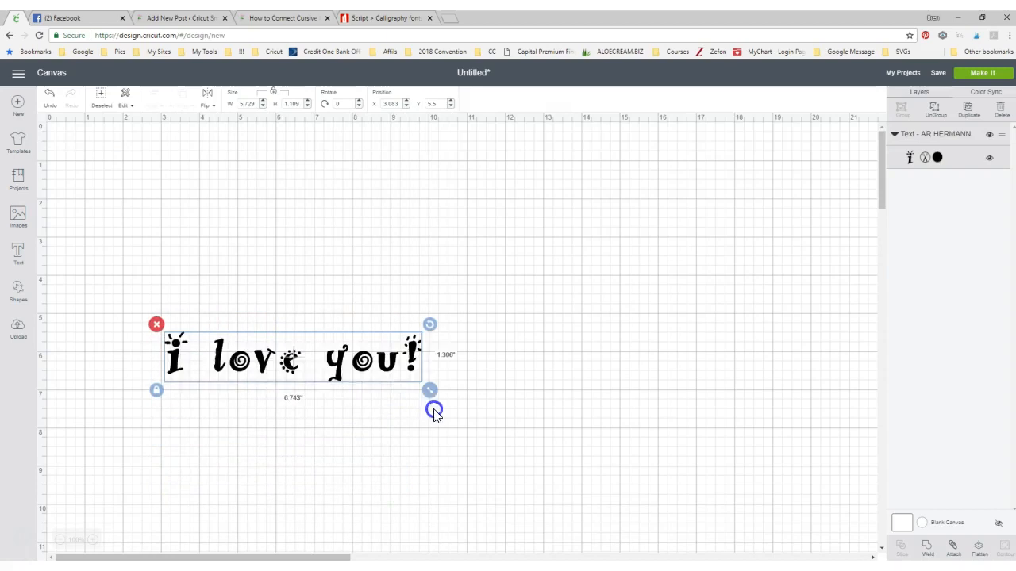
click(259, 364)
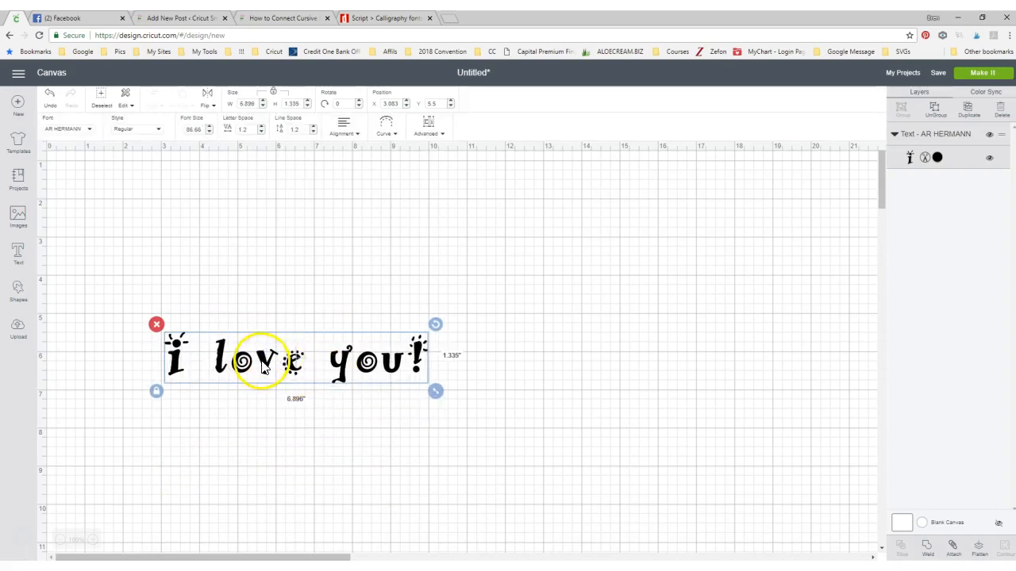
drag(262, 367, 267, 369)
- Edit the text to read "I Love You !" with capitalized words and a space before the exclamation mark
double_click(264, 366)
click(195, 286)
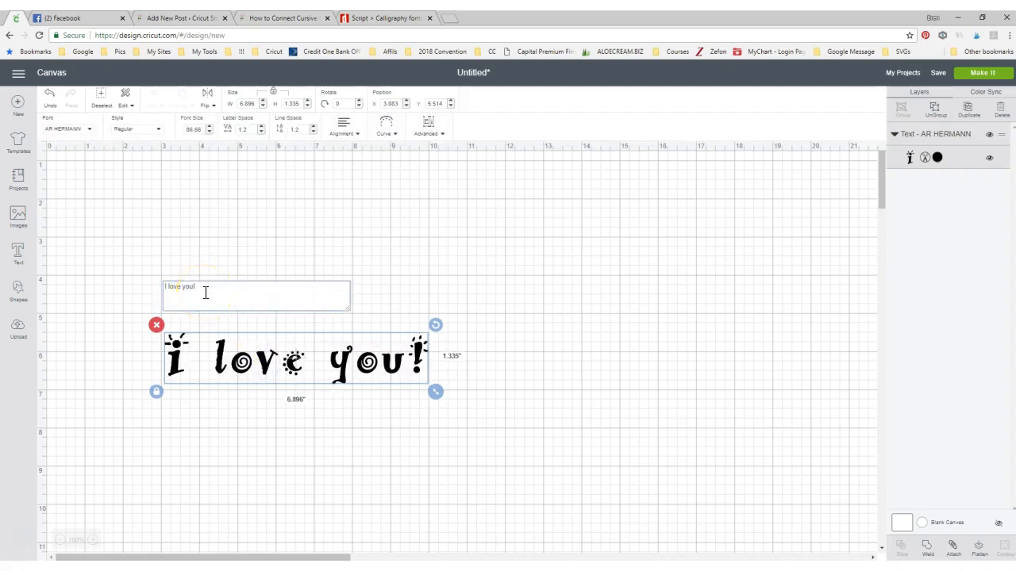
key(BackSpace)
key(BackSpace)
key(BackSpace)
key(BackSpace)
key(BackSpace)
key(BackSpace)
key(BackSpace)
key(BackSpace)
key(BackSpace)
text(L)
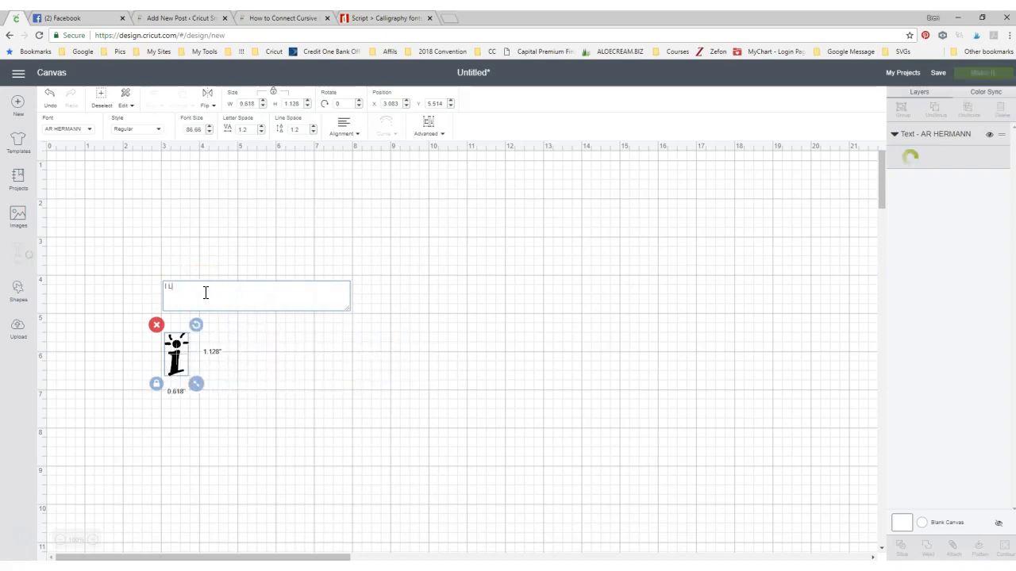
text(ove You)
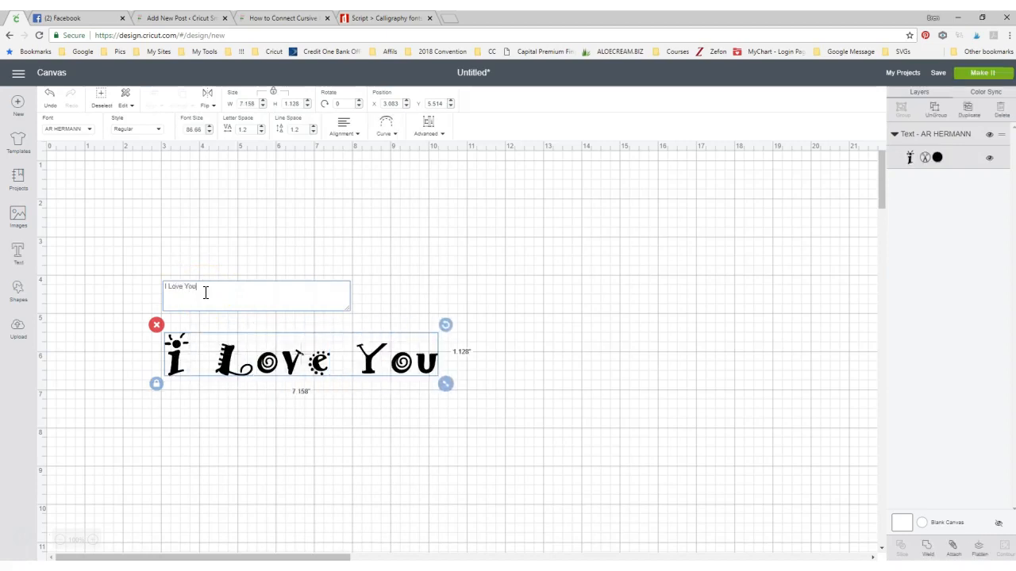
text(!)
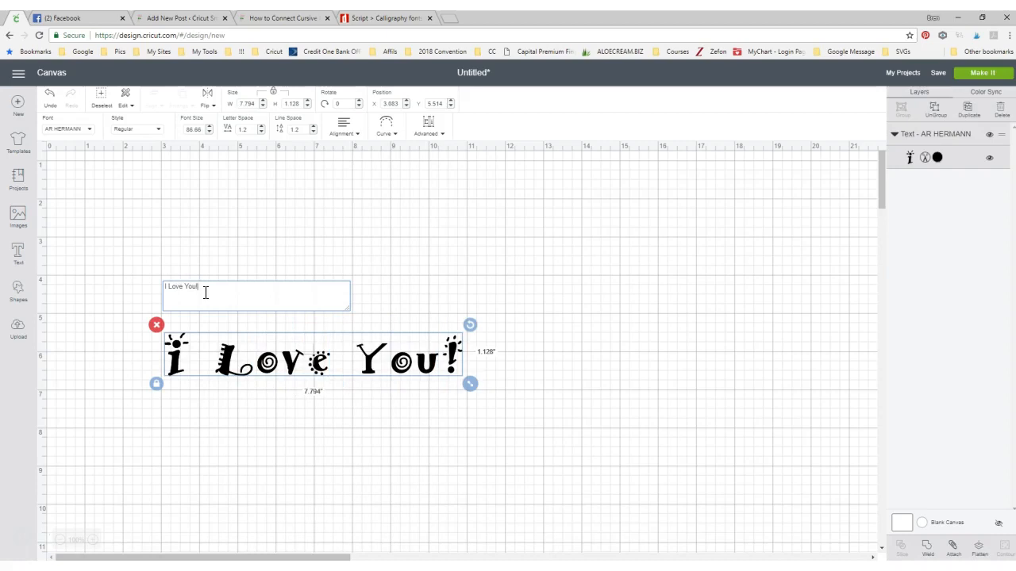
key(Left)
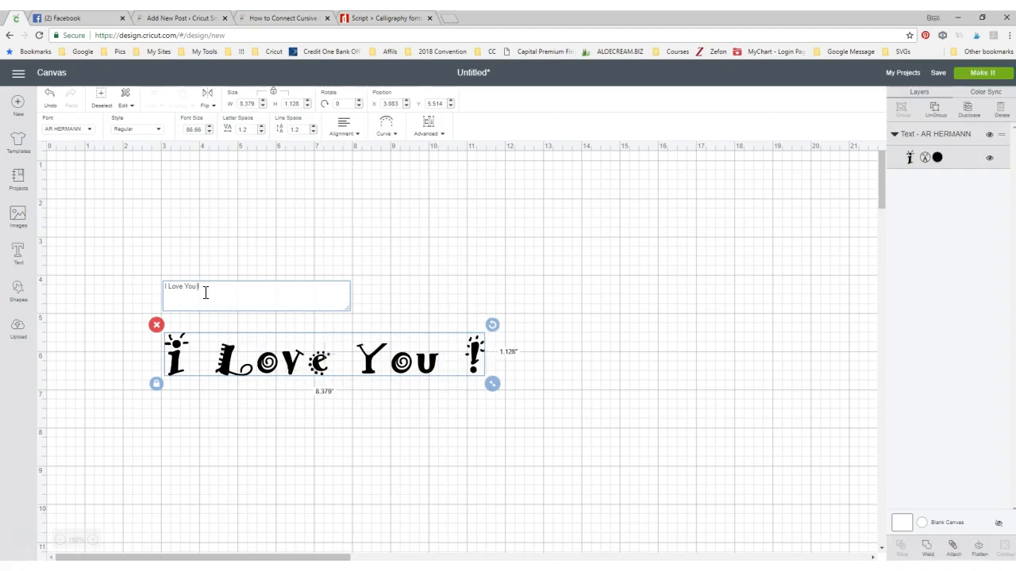
click(351, 431)
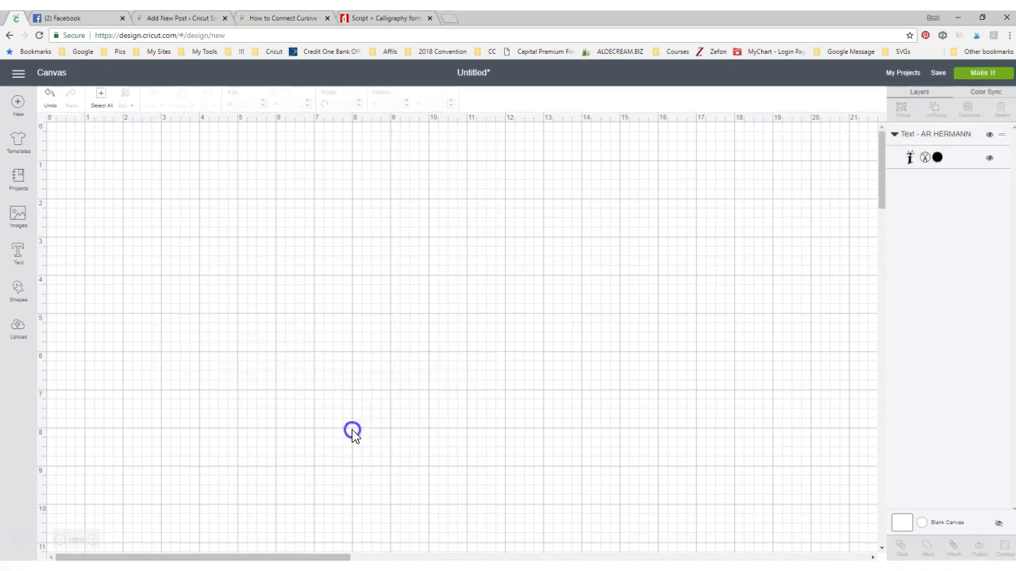
- Move the "I Love You !" text up and slightly left, to about X 2.7, Y 4.3
click(304, 370)
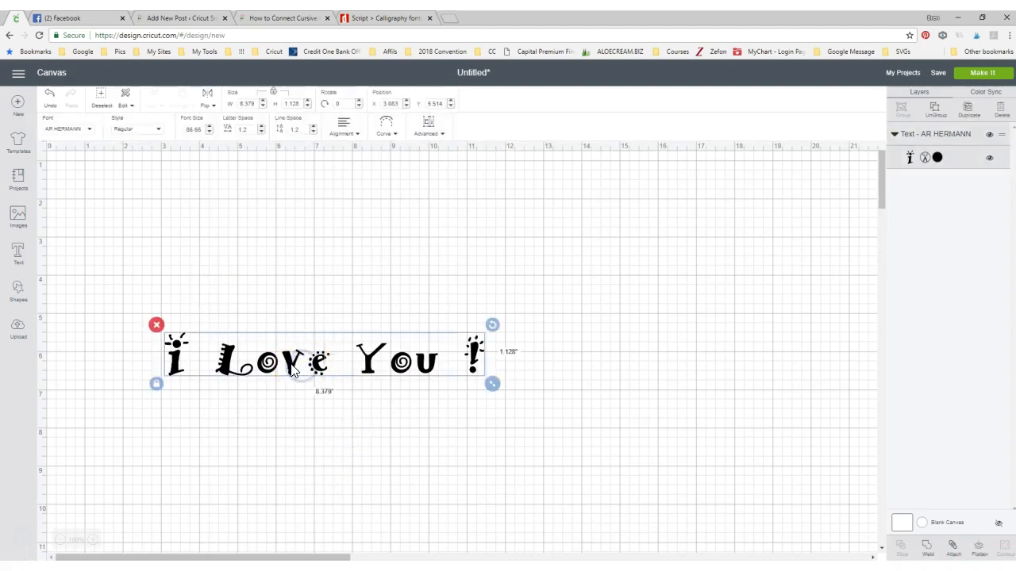
double_click(295, 367)
click(294, 389)
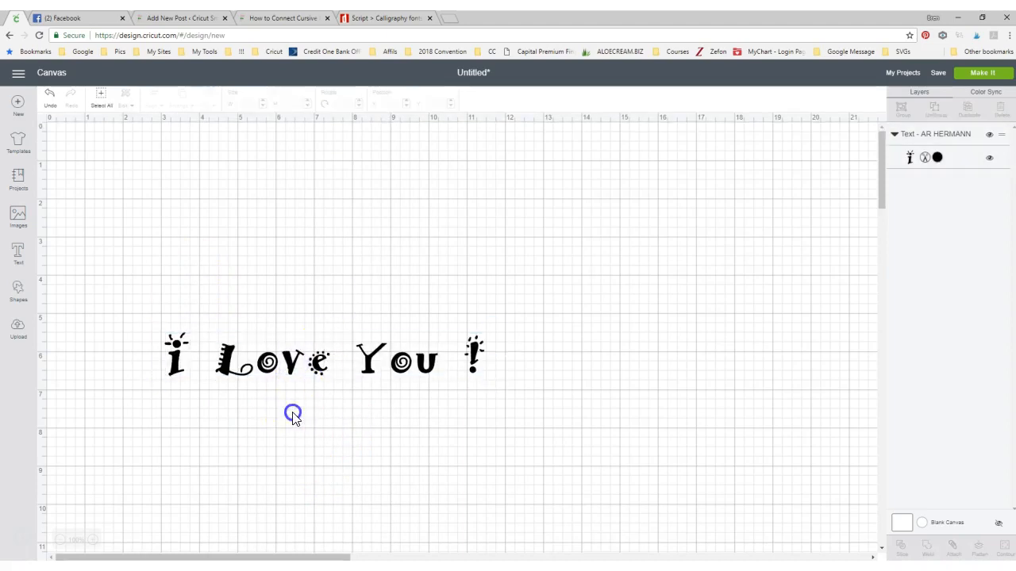
click(267, 361)
drag(268, 361, 255, 317)
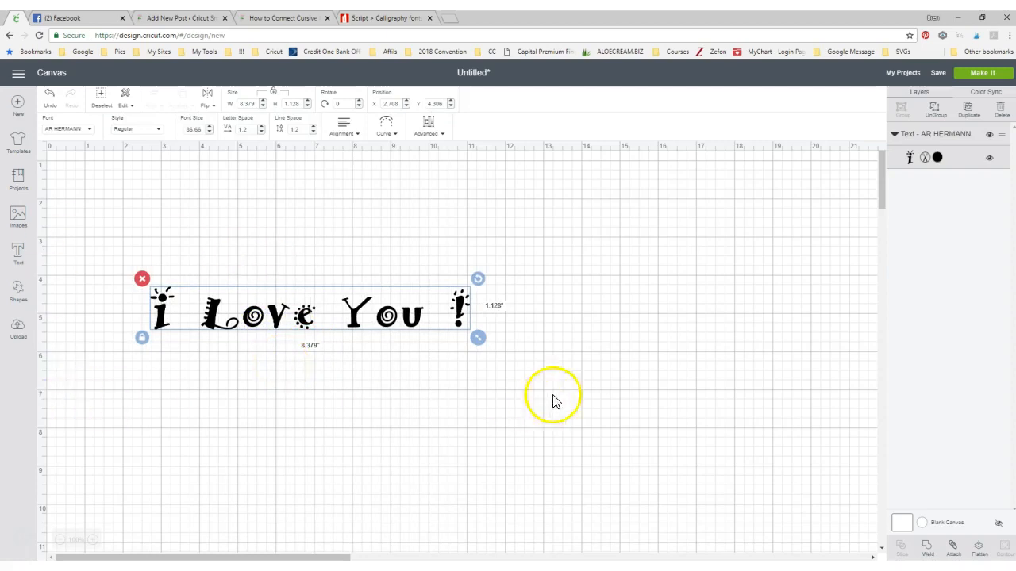
- Insert a square, stretch it into a rectangle about 9.08 by 3.42 inches, and position it over the text
click(18, 292)
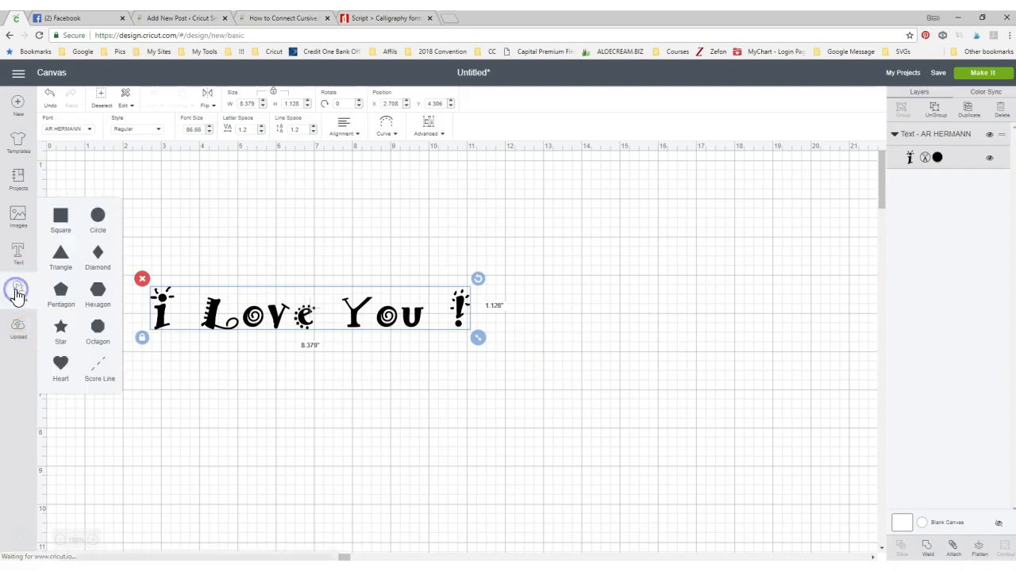
click(64, 216)
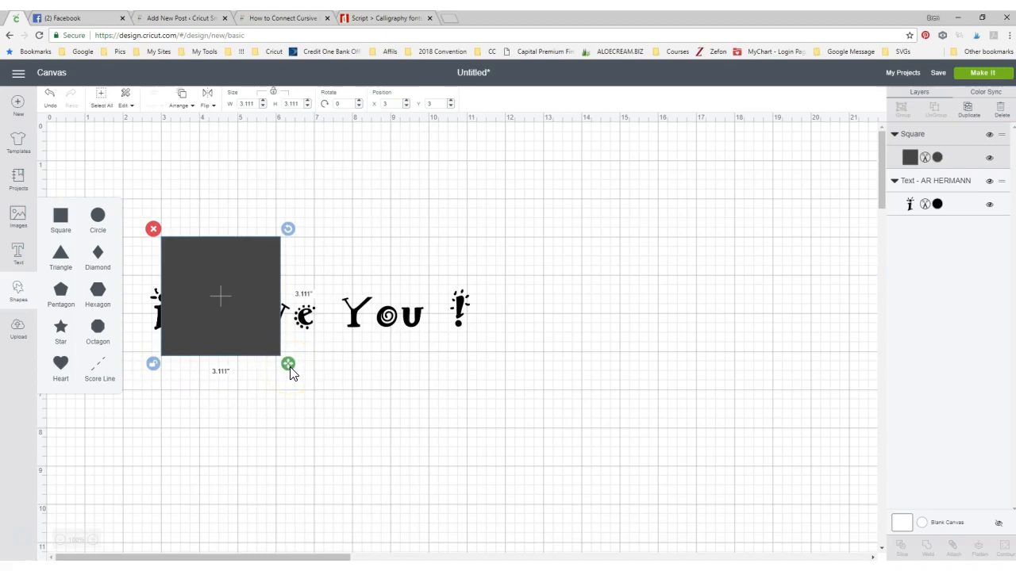
drag(291, 373, 518, 381)
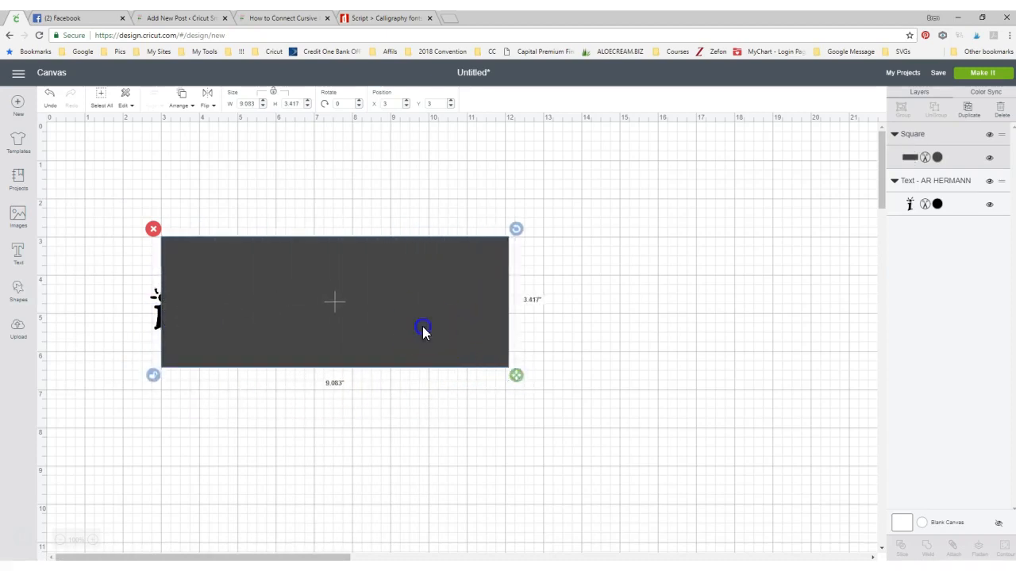
drag(422, 330, 399, 336)
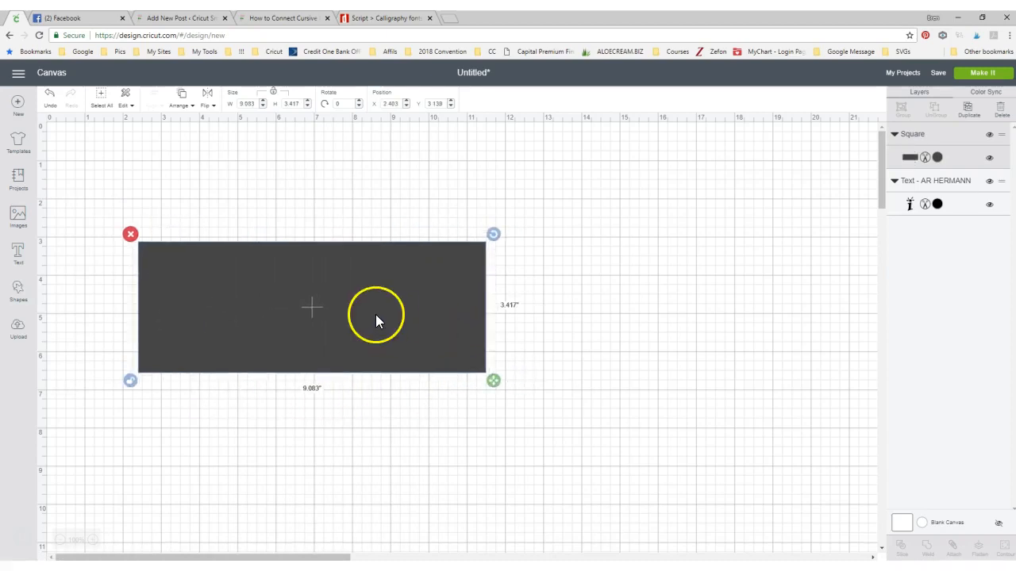
- Send the rectangle behind the text, then shrink it to about 8.92 by 2.63 inches and recentre it around the lettering
click(192, 111)
click(178, 125)
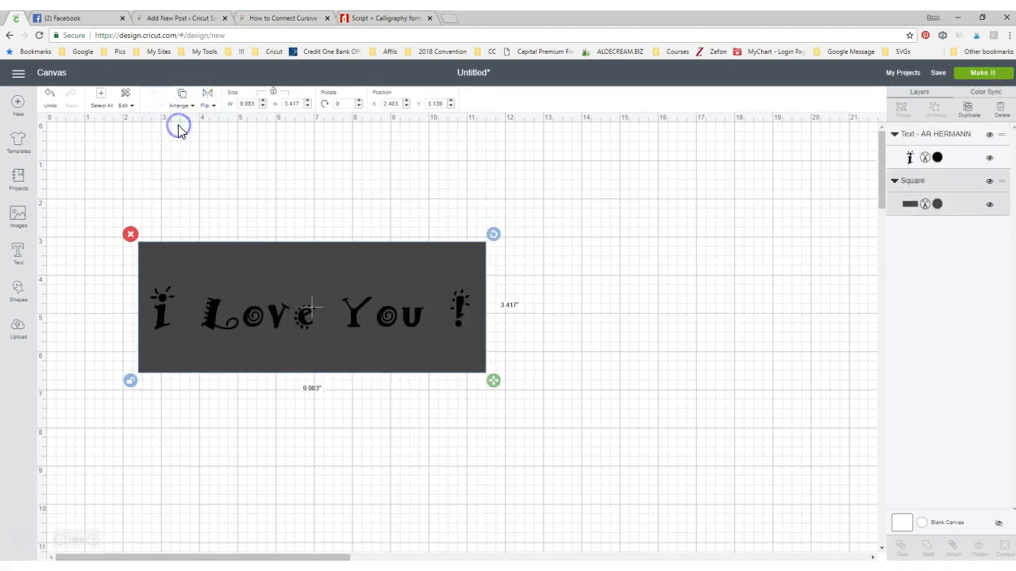
drag(493, 381, 487, 352)
drag(416, 284, 417, 297)
click(524, 363)
- Unlock the text's proportions, stretch the lettering taller to nearly fill the rectangle's height, and recentre it
click(431, 322)
click(387, 316)
drag(481, 339, 478, 415)
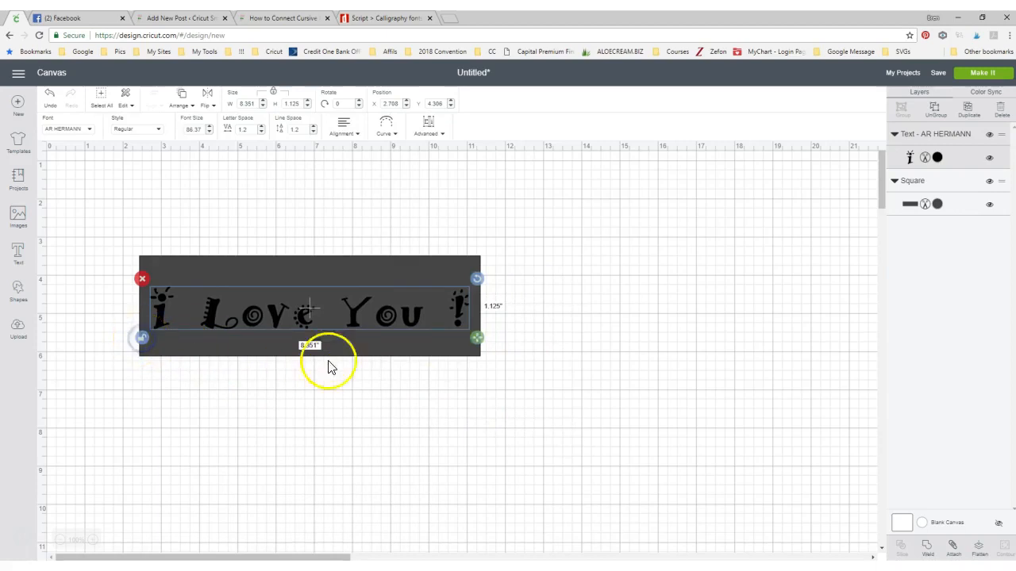
drag(481, 344, 479, 361)
drag(406, 331, 405, 310)
drag(474, 355, 477, 363)
click(580, 363)
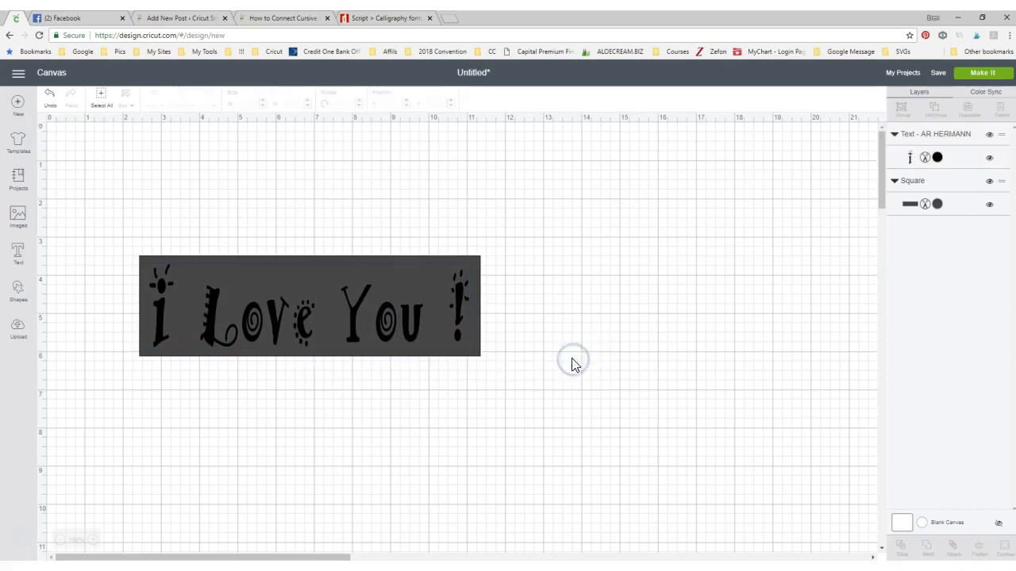
- Recolour the rectangle behind the lettering red and the "I Love You !" text white
click(404, 283)
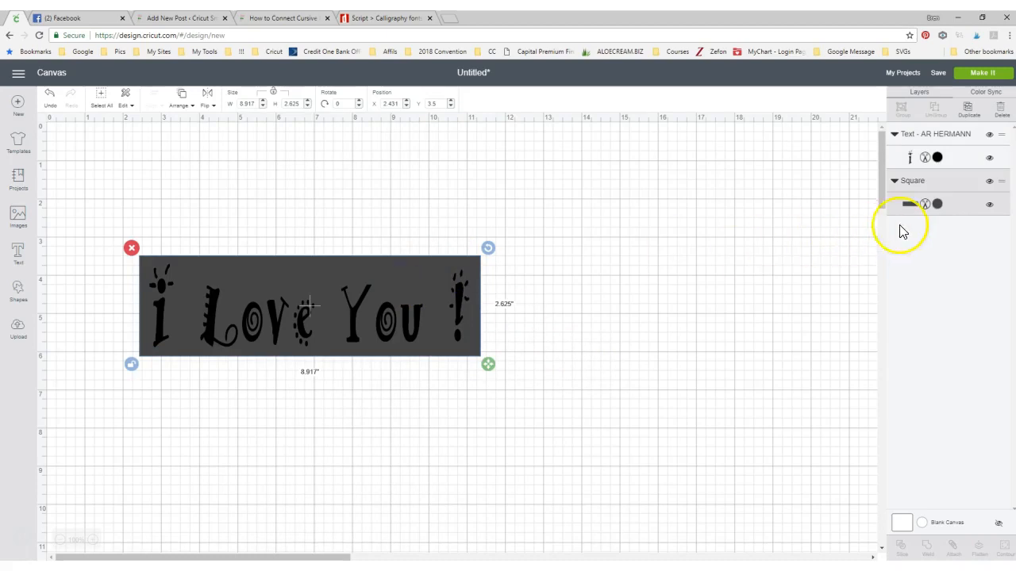
click(937, 206)
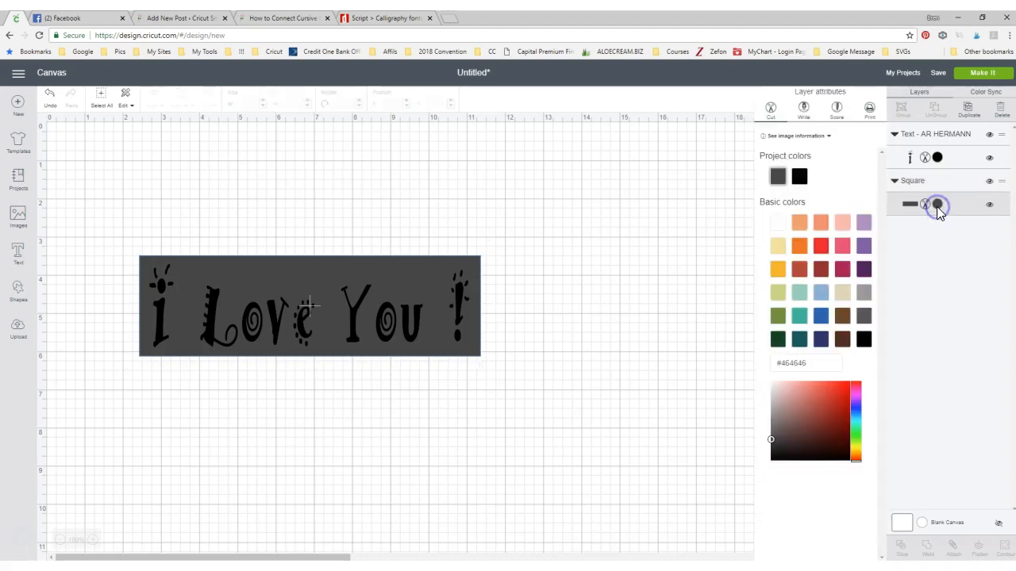
click(821, 246)
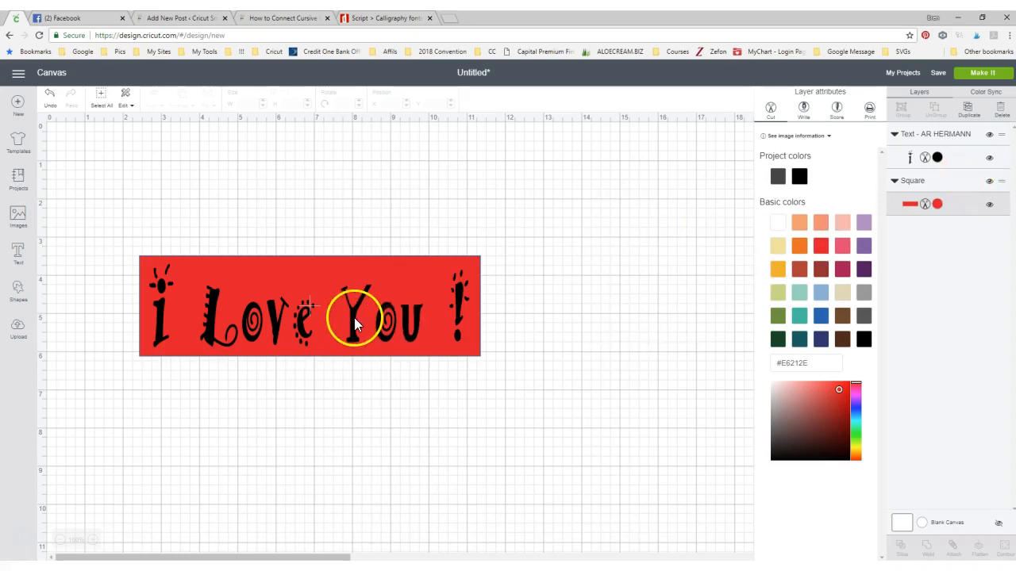
click(937, 158)
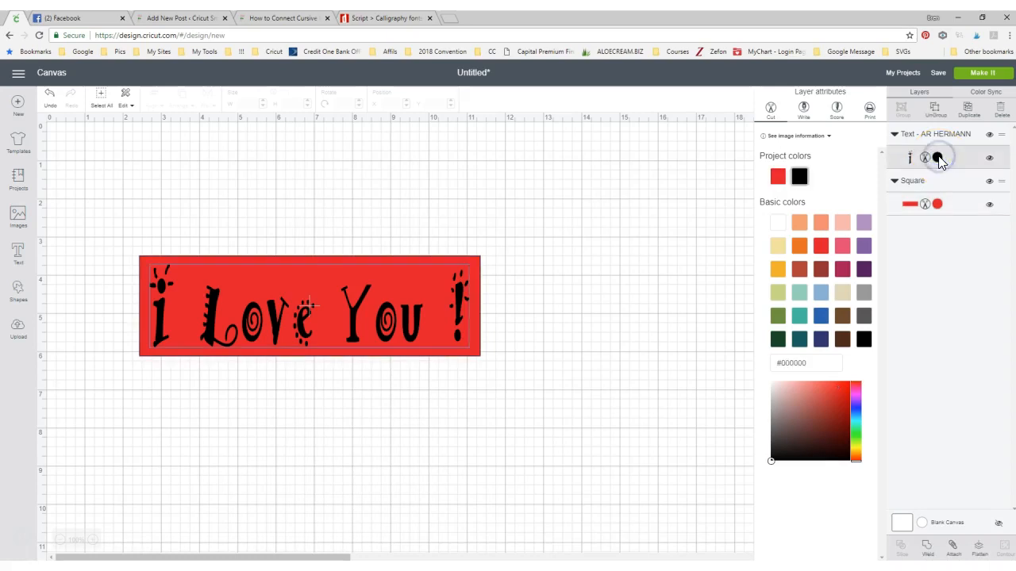
click(778, 224)
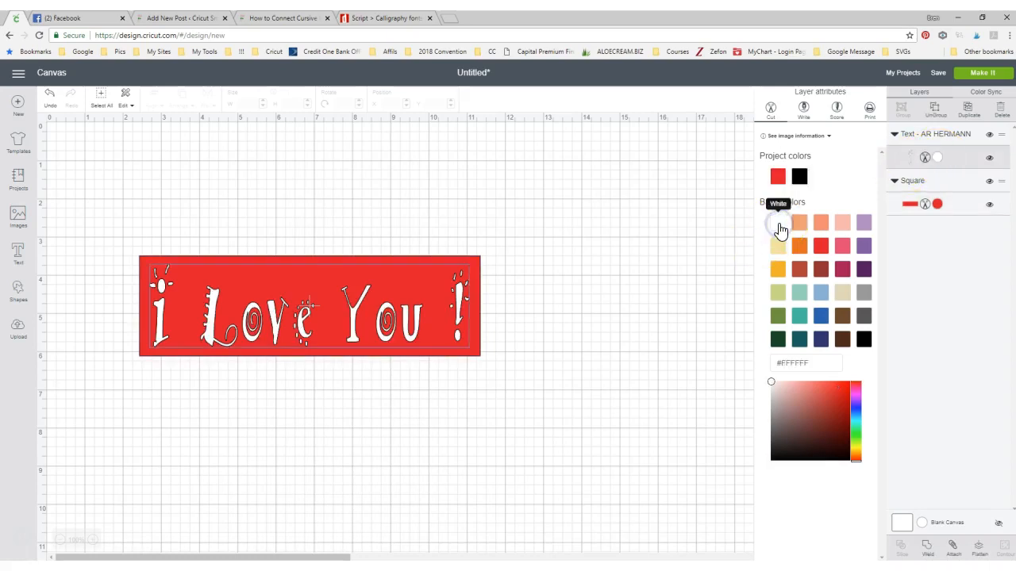
click(607, 355)
- Nudge the red rectangle slightly left and down, to about X 2.38, Y 3.53
click(400, 334)
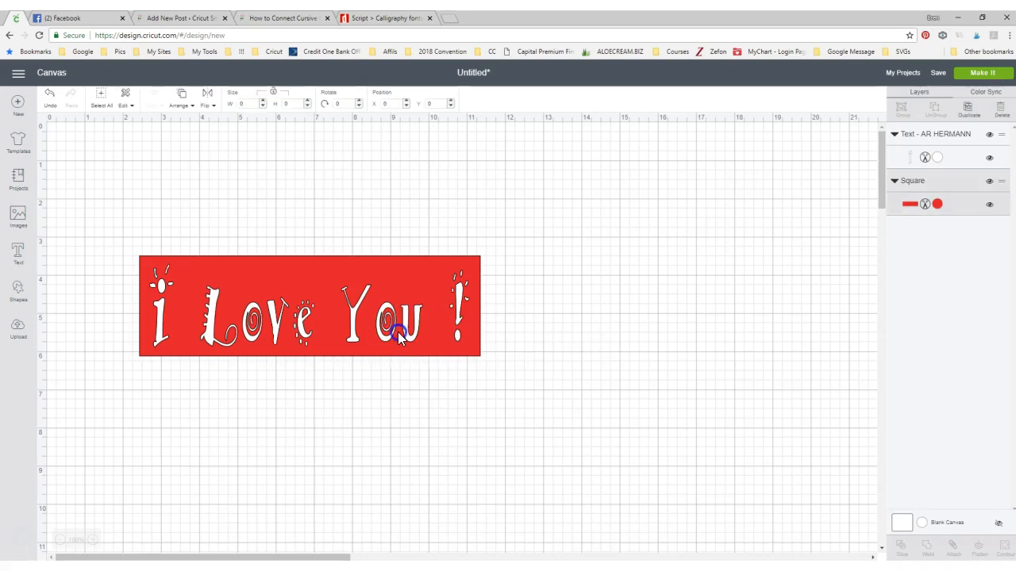
drag(399, 334, 397, 338)
click(579, 356)
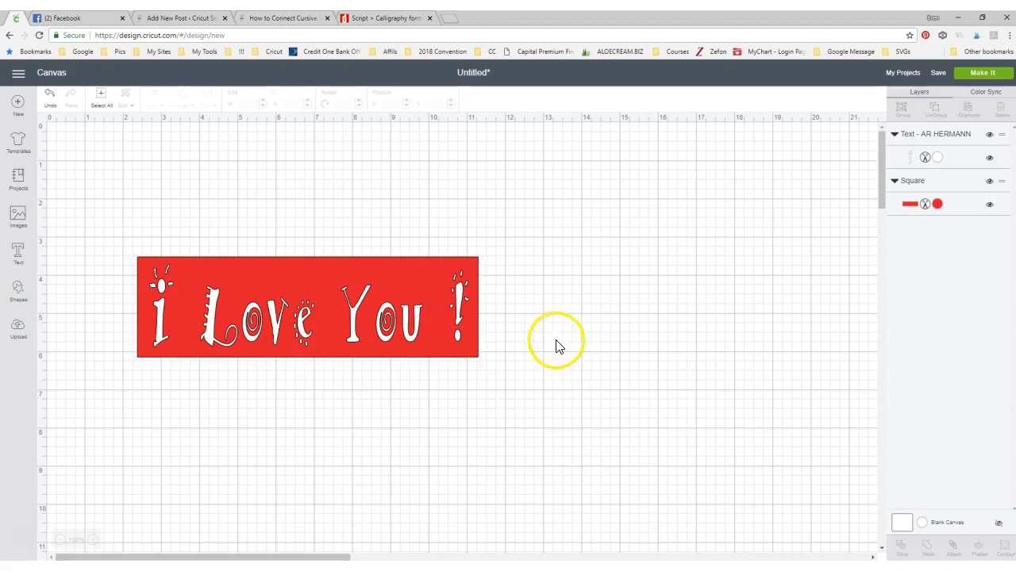
- Preview the cutting mats for the white text and the red rectangle, then return to the canvas
click(981, 76)
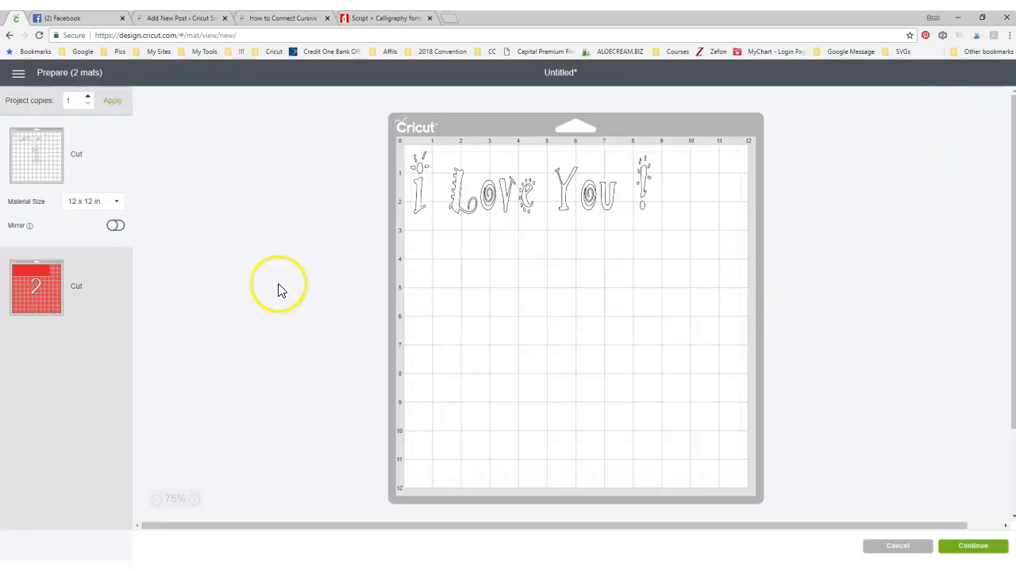
click(40, 291)
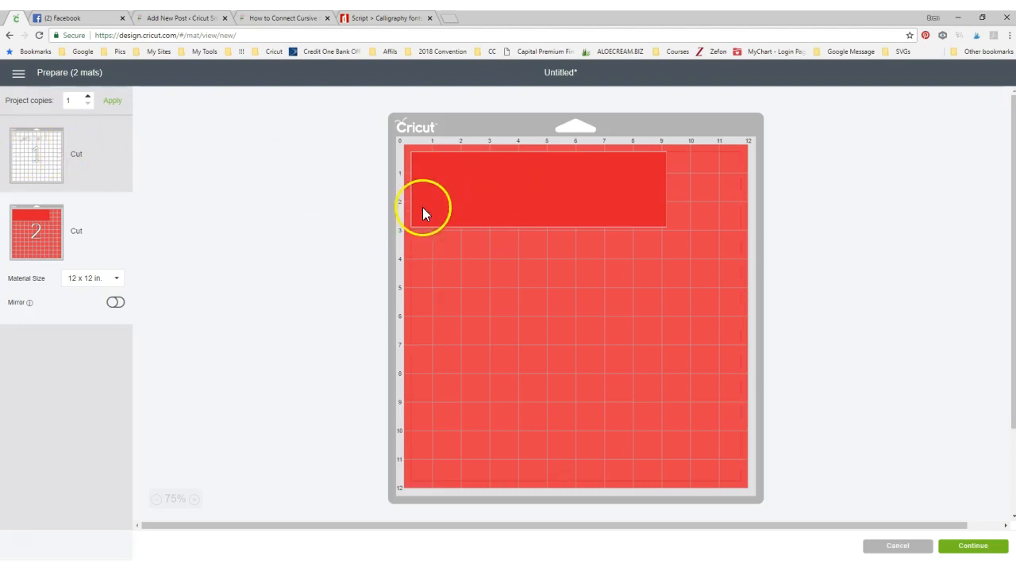
click(21, 166)
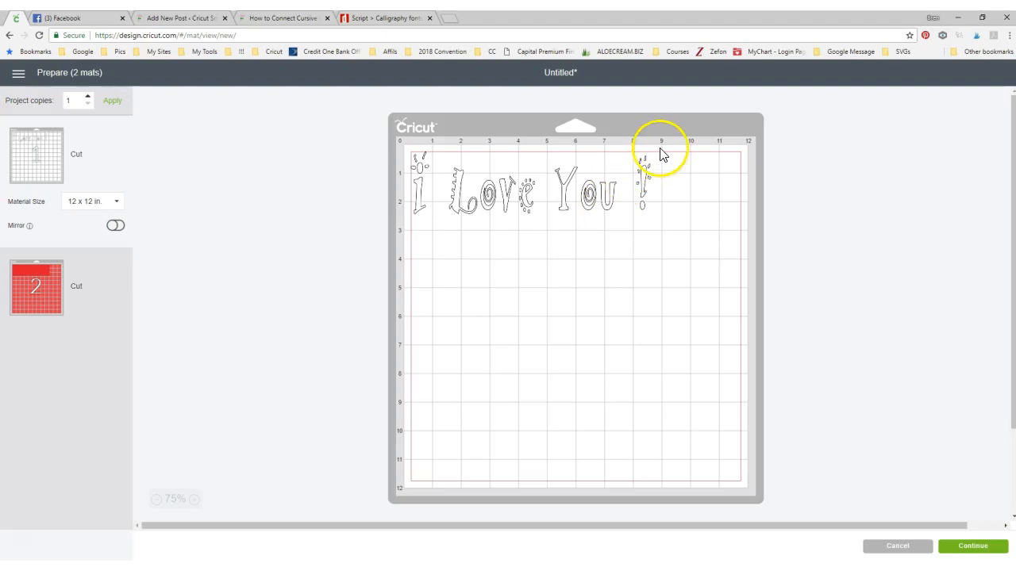
click(897, 546)
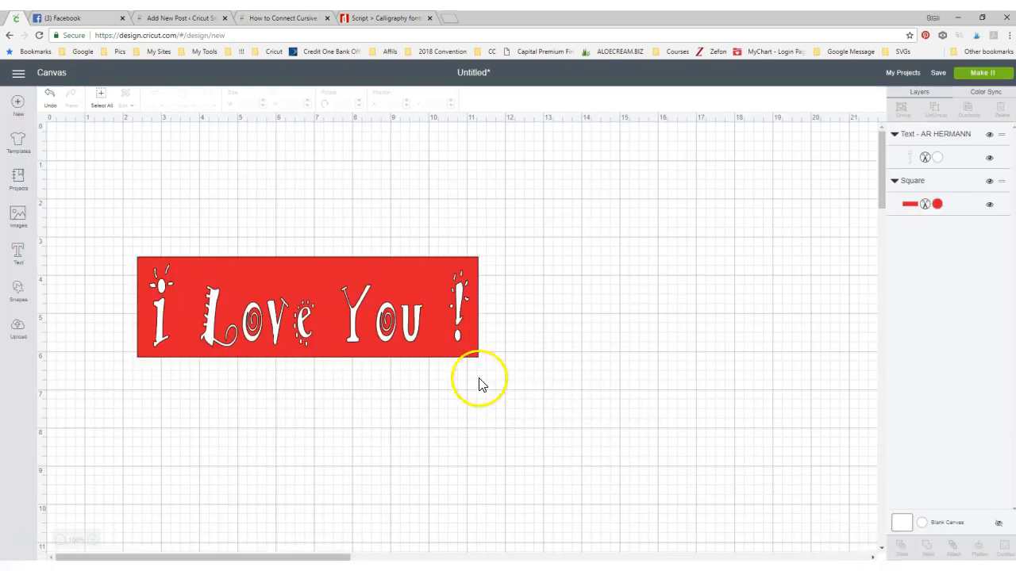
- Nudge the "I Love You !" text slightly up within the red rectangle, to about X 2.69, Y 3.65
click(394, 313)
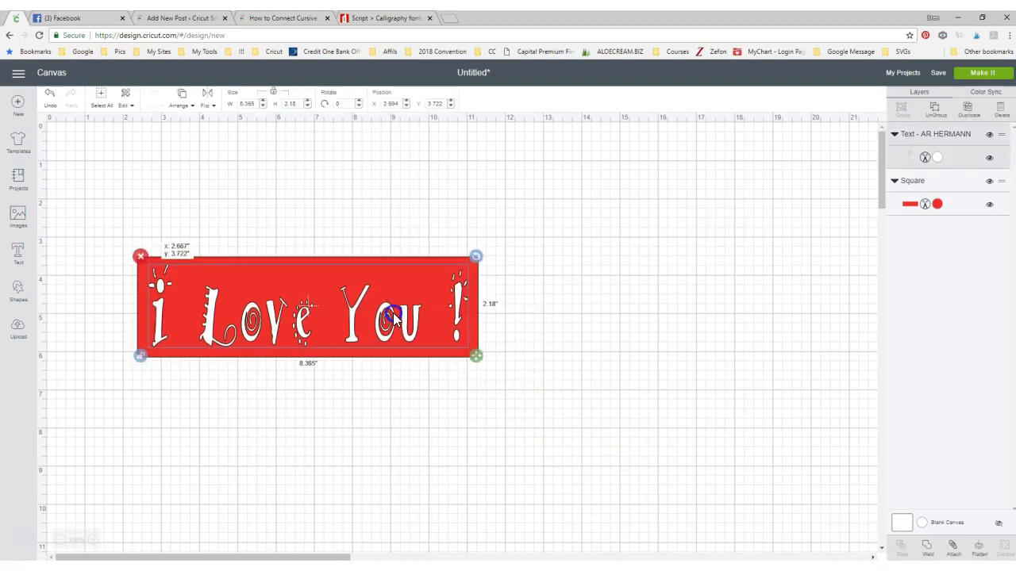
mouse_move(393, 313)
mouse_down()
mouse_move(373, 285)
mouse_move(415, 338)
mouse_move(388, 302)
mouse_move(396, 314)
mouse_up()
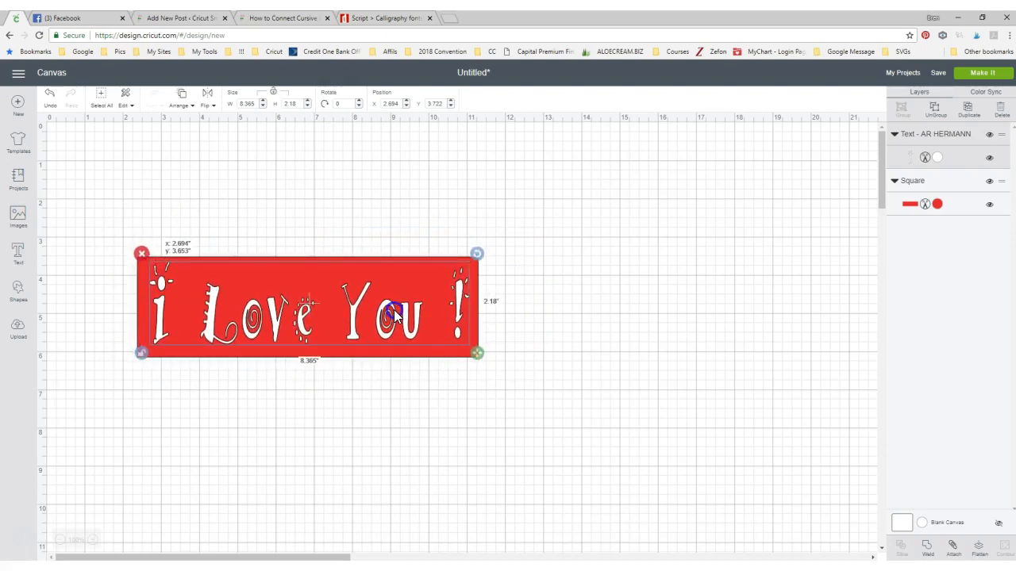
drag(394, 315, 394, 316)
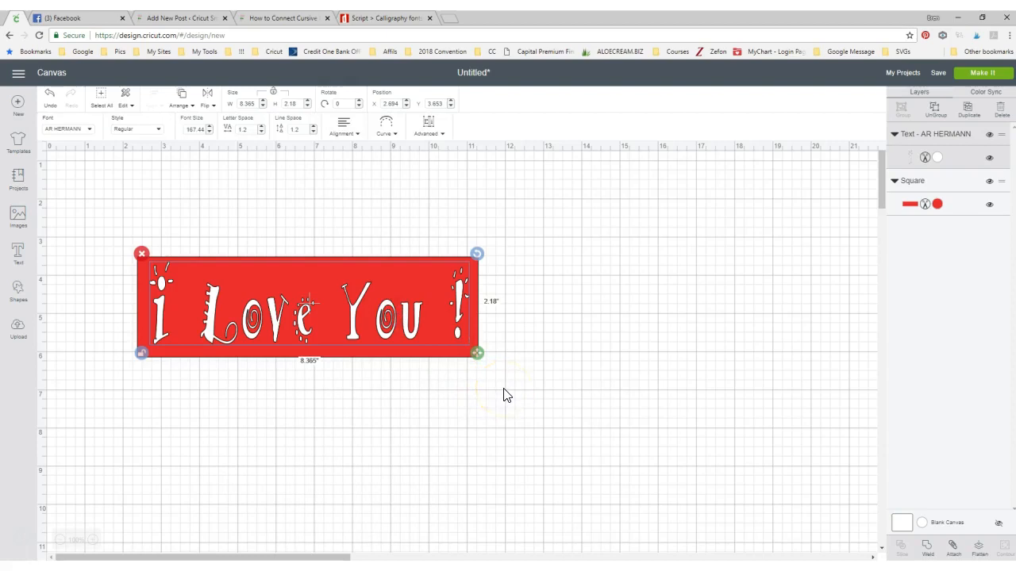
- Group the text with the red rectangle and move the group to about X 0.49, Y 0.26
drag(503, 388, 110, 241)
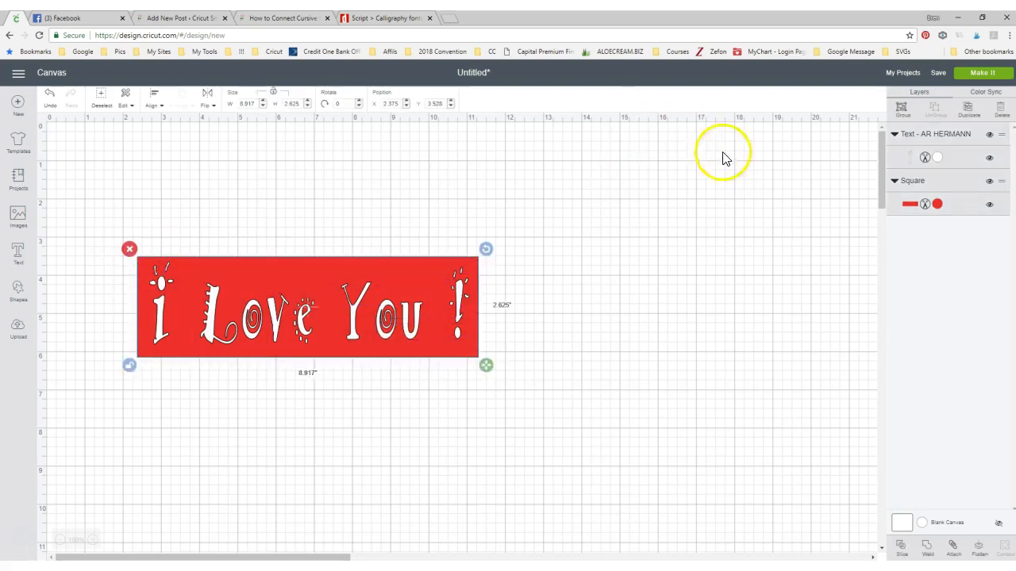
click(901, 111)
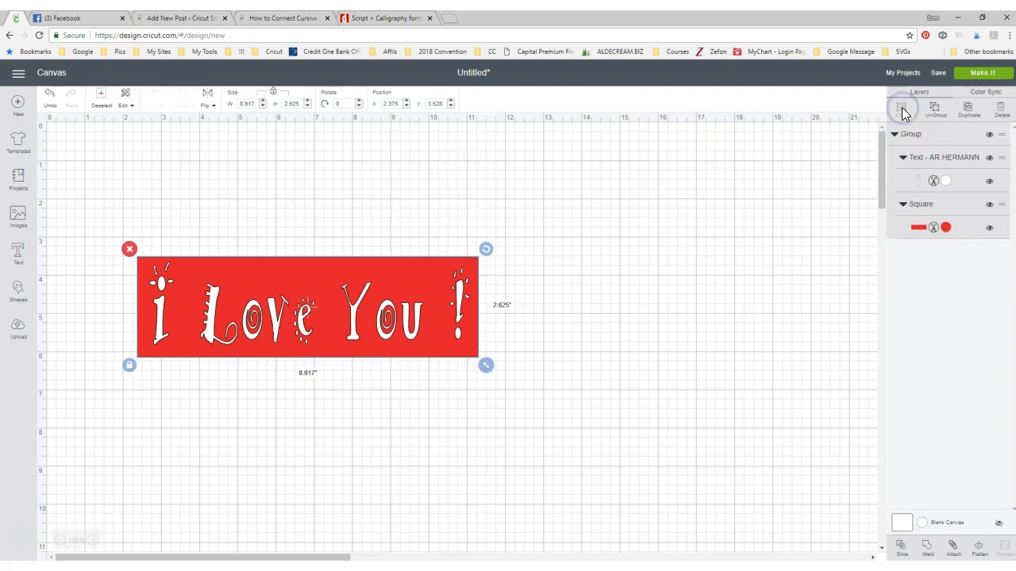
drag(406, 311, 389, 275)
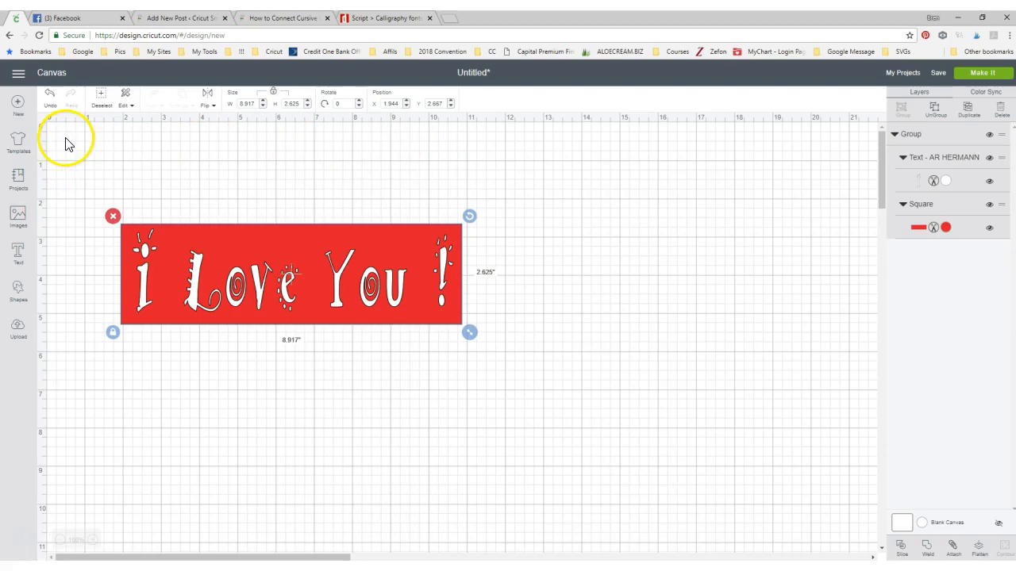
drag(262, 280, 203, 189)
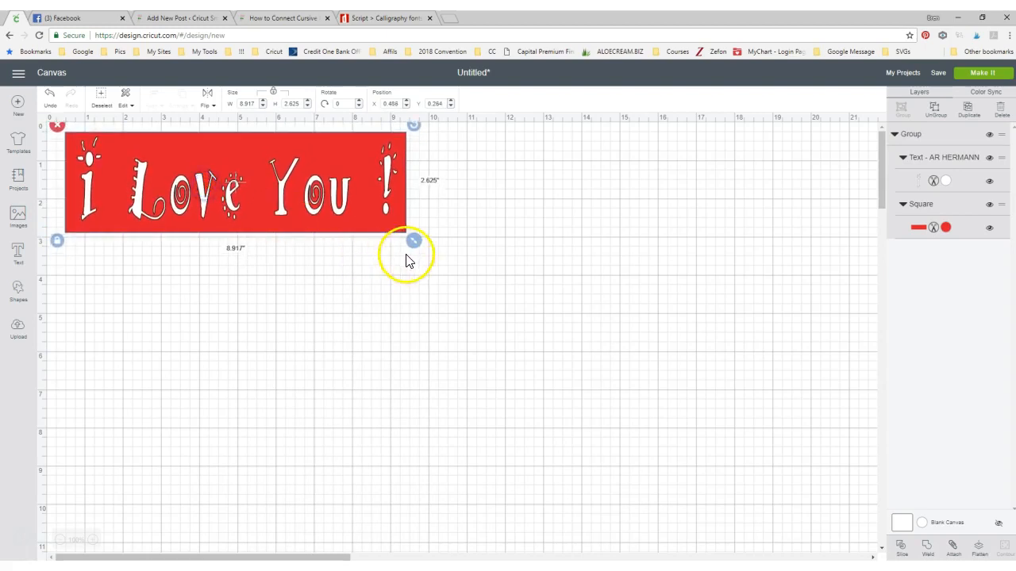
- Shrink the group to 5 inches wide, then unlock its proportions and stretch it taller to about 4.99 by 2.06 inches
drag(410, 243, 259, 216)
click(332, 247)
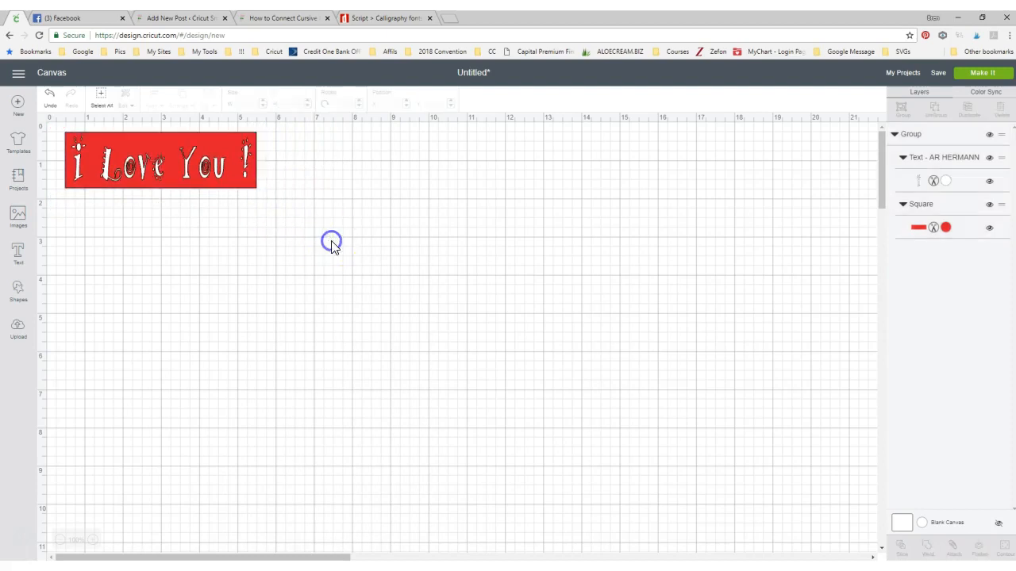
click(169, 184)
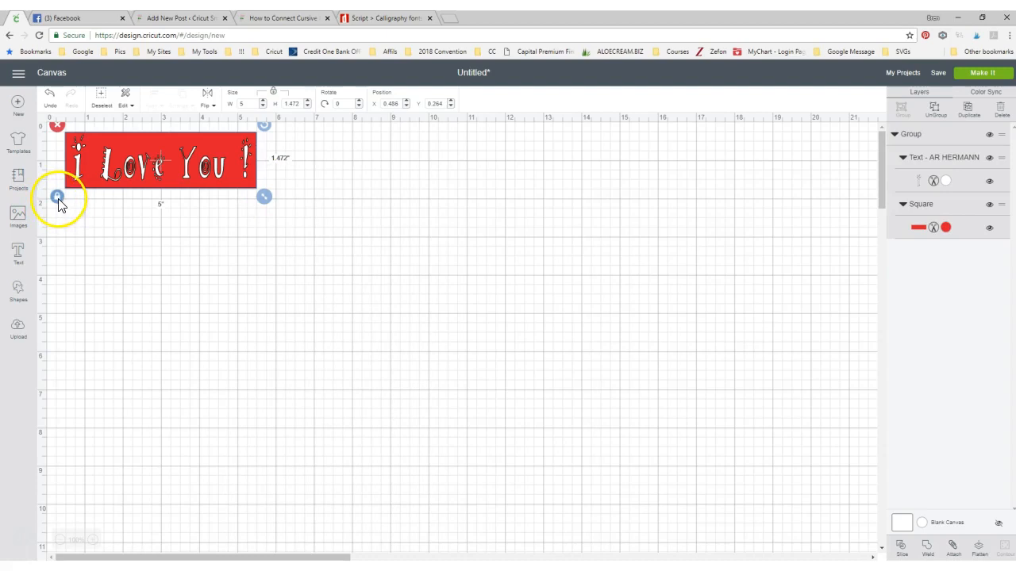
drag(264, 197, 262, 220)
click(295, 220)
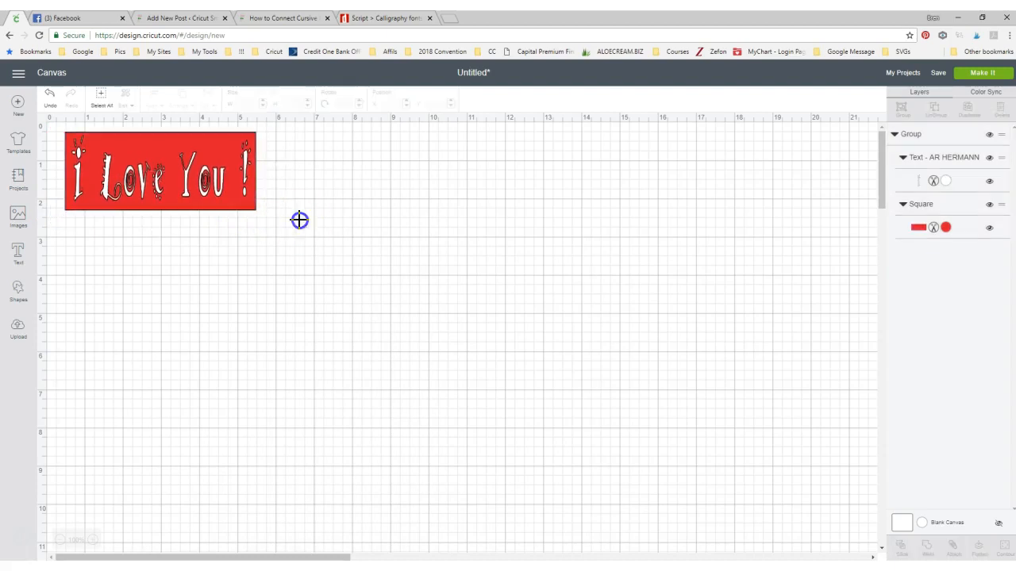
- Check the resized group in the mat preview, then move it aside on the canvas to about X 14.25, Y 1.26
click(983, 77)
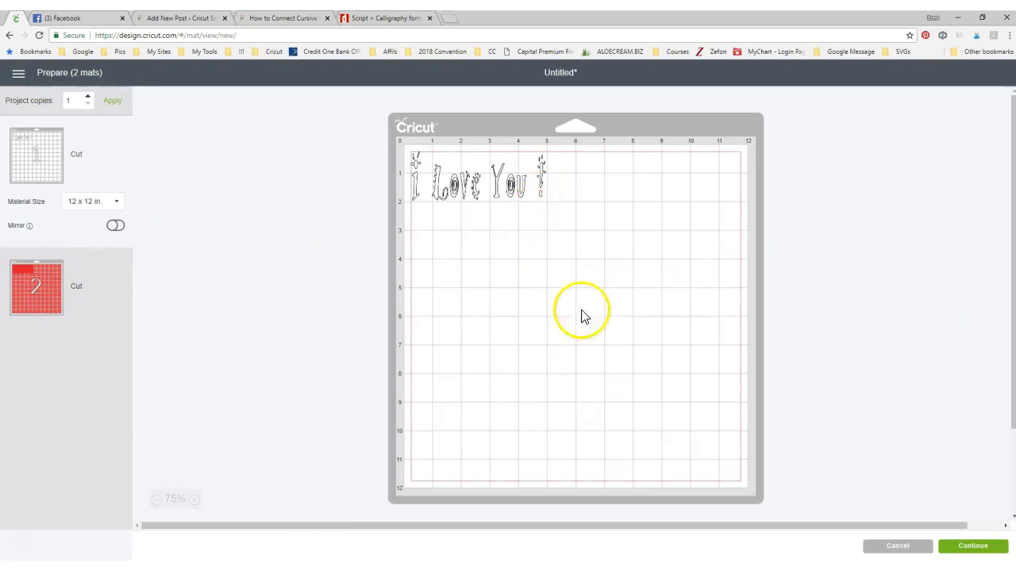
click(895, 547)
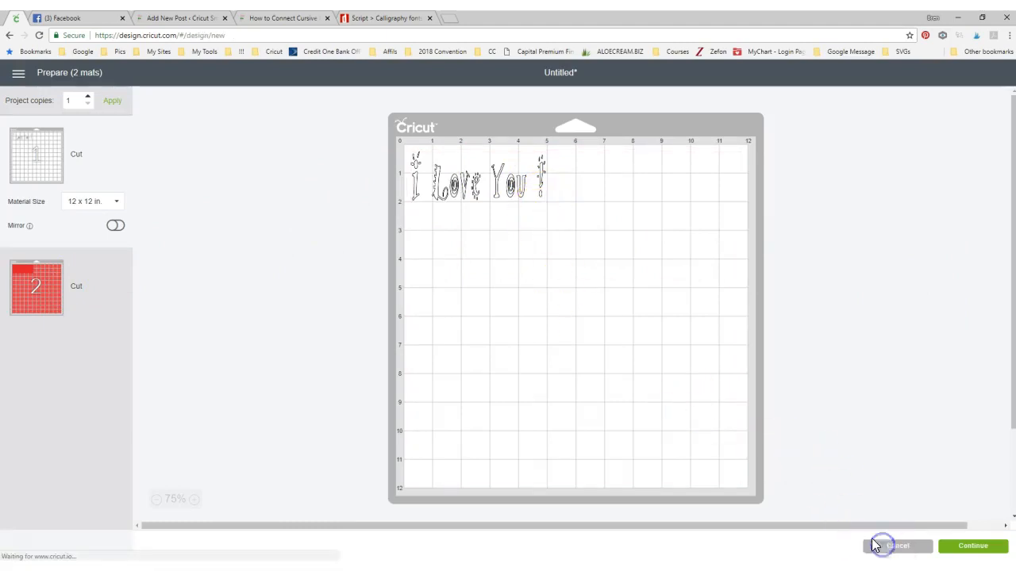
drag(192, 157, 263, 181)
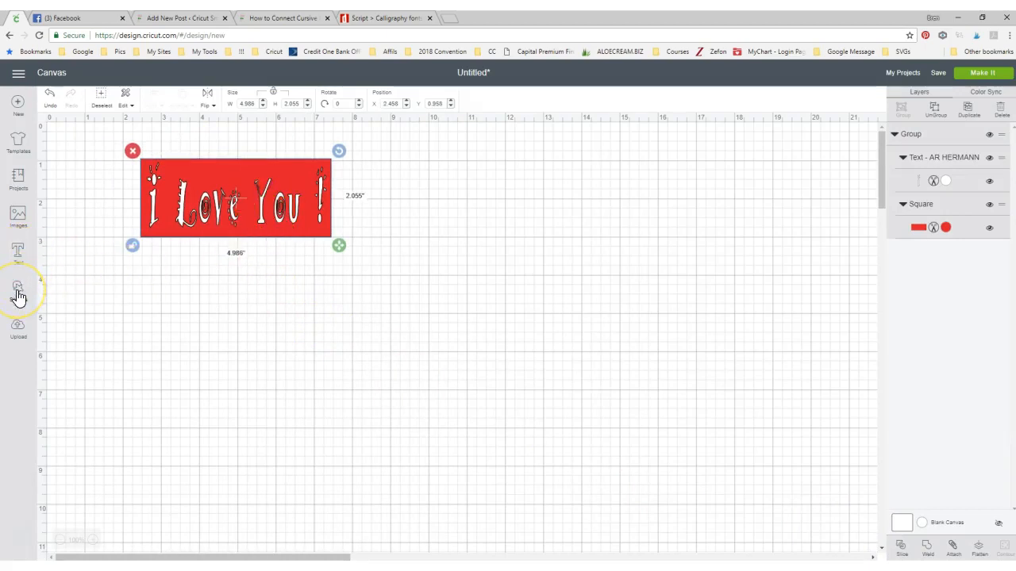
drag(320, 180, 770, 192)
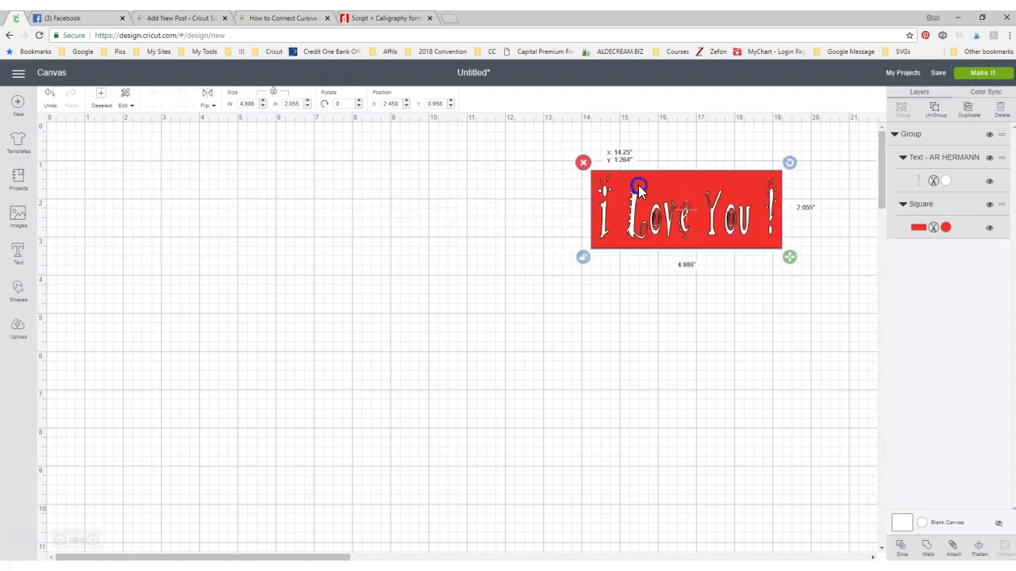
- Add the text "Home Sweet Home" and move it up to about X 2.79, Y 3.03
click(17, 252)
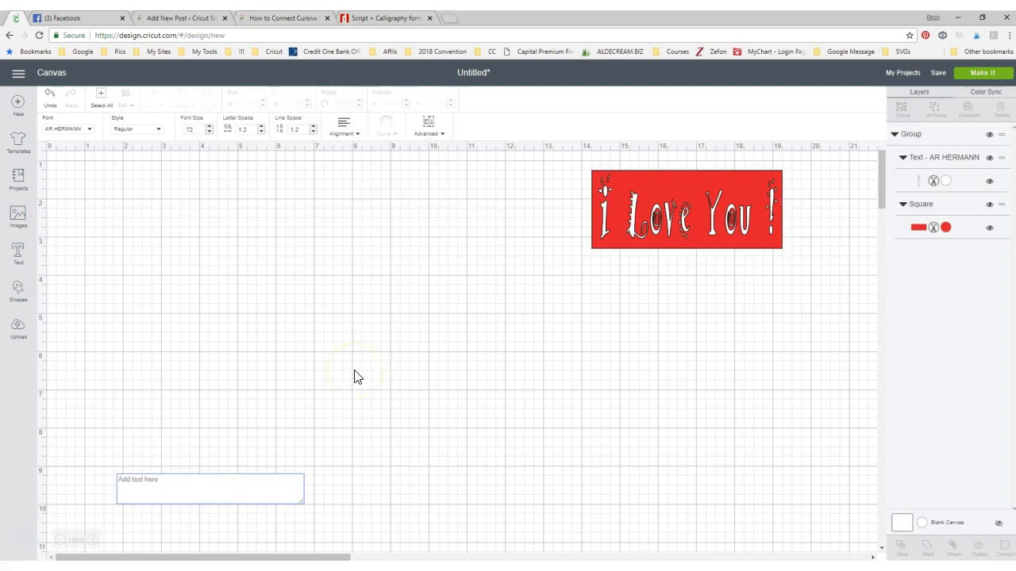
text(Ho)
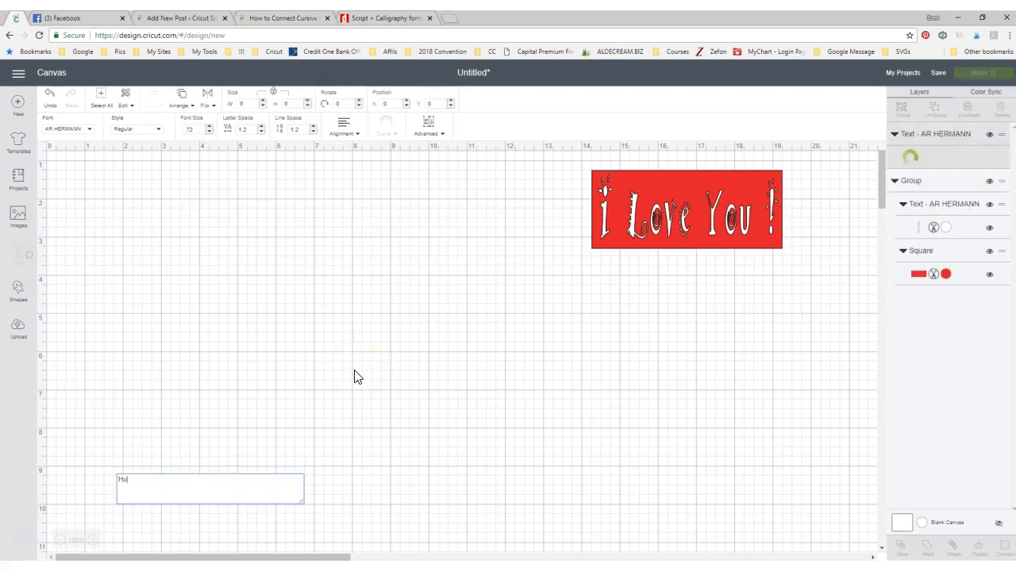
text(me Sweet Home)
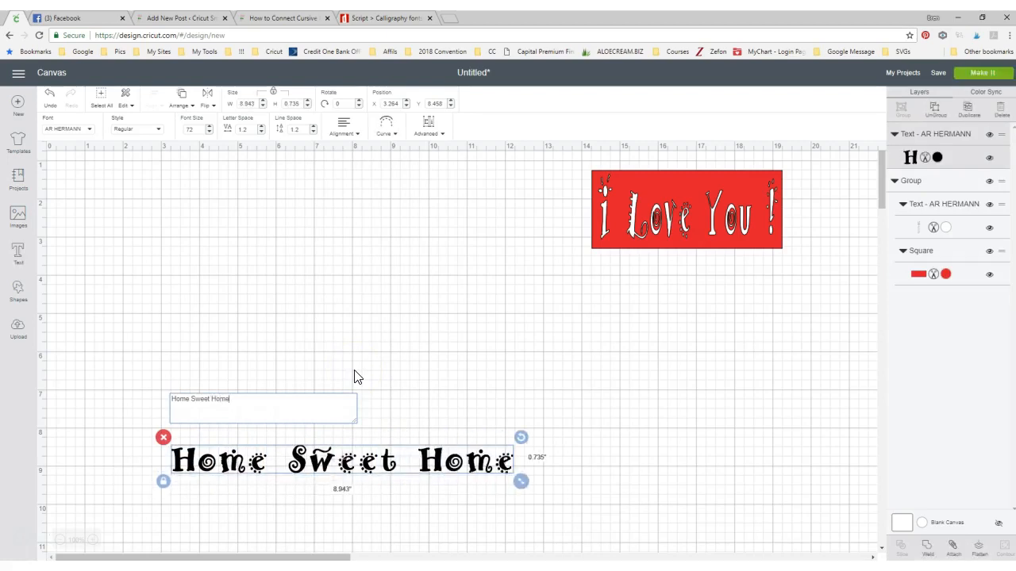
click(318, 275)
drag(331, 449, 315, 253)
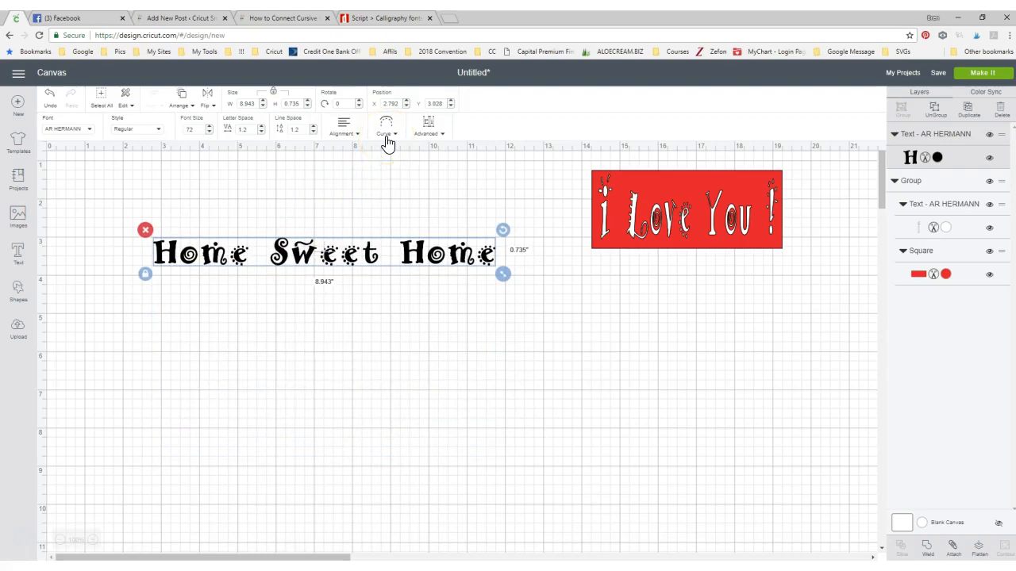
- Curve the "Home Sweet Home" text into an arch with a diameter of about 5.8, and move it to about X 1.57, Y 1.21
click(386, 139)
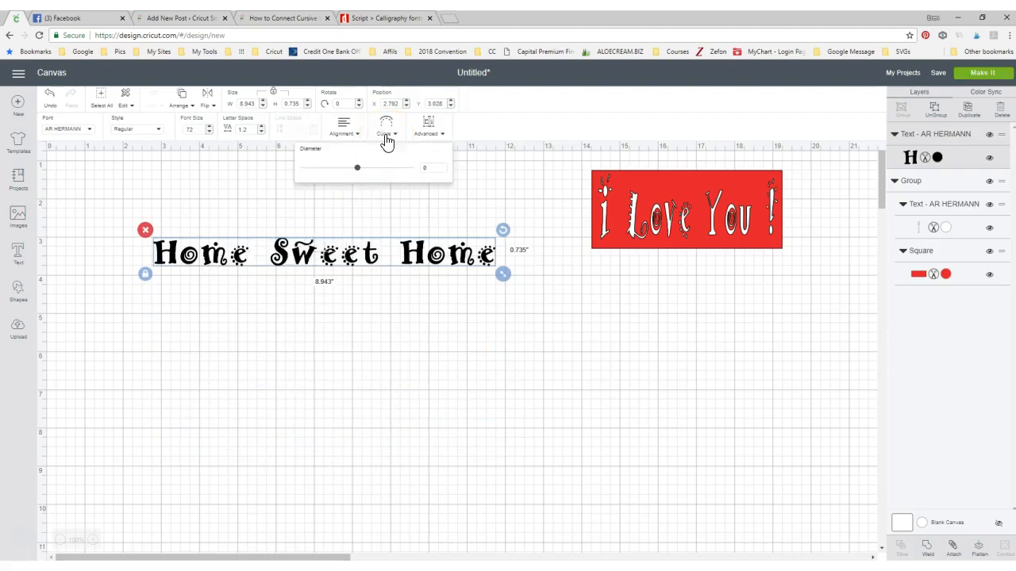
drag(356, 168, 400, 187)
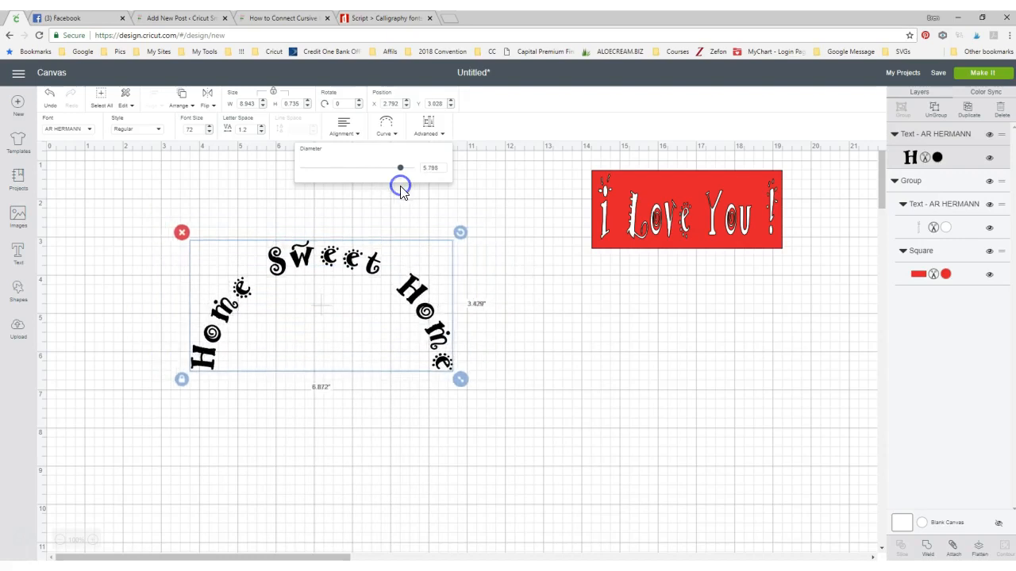
click(505, 343)
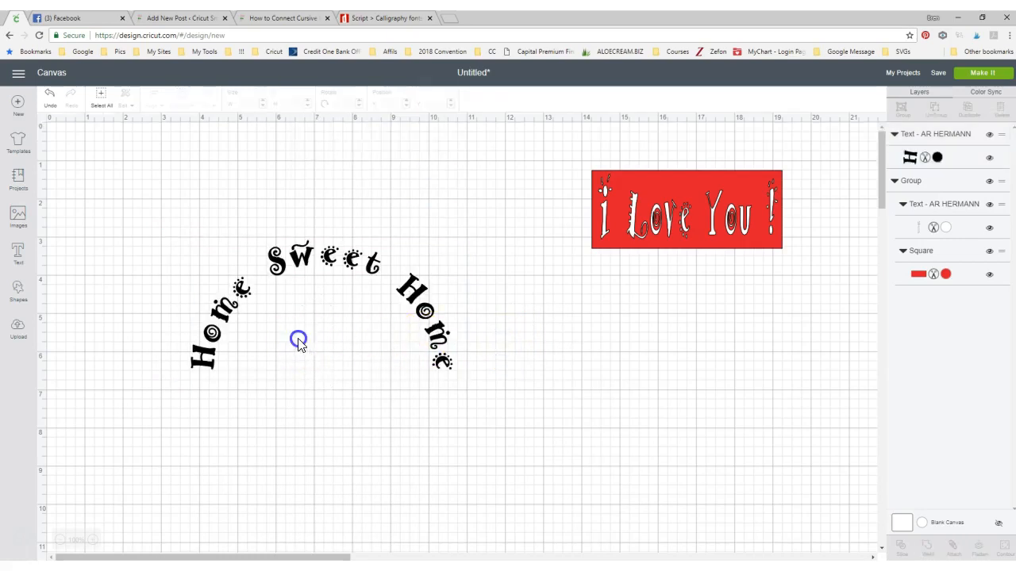
drag(328, 261, 246, 192)
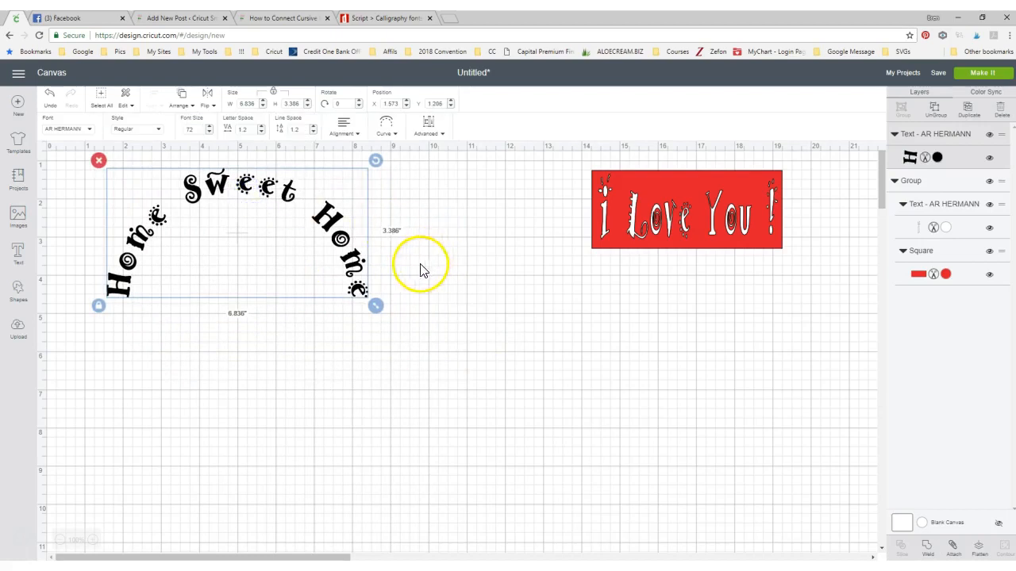
- Search the image library for "house"
click(16, 216)
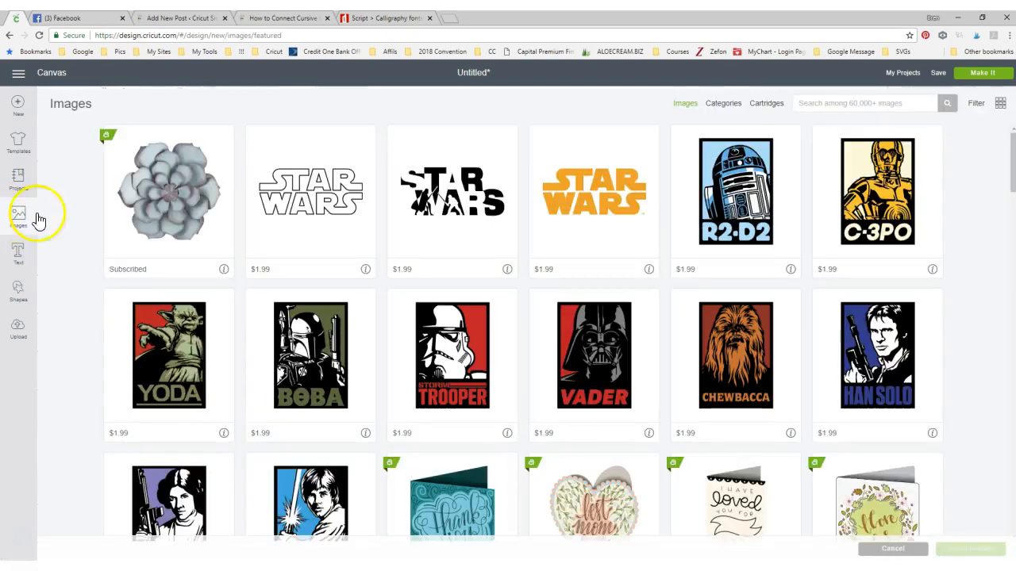
text(house)
key(Return)
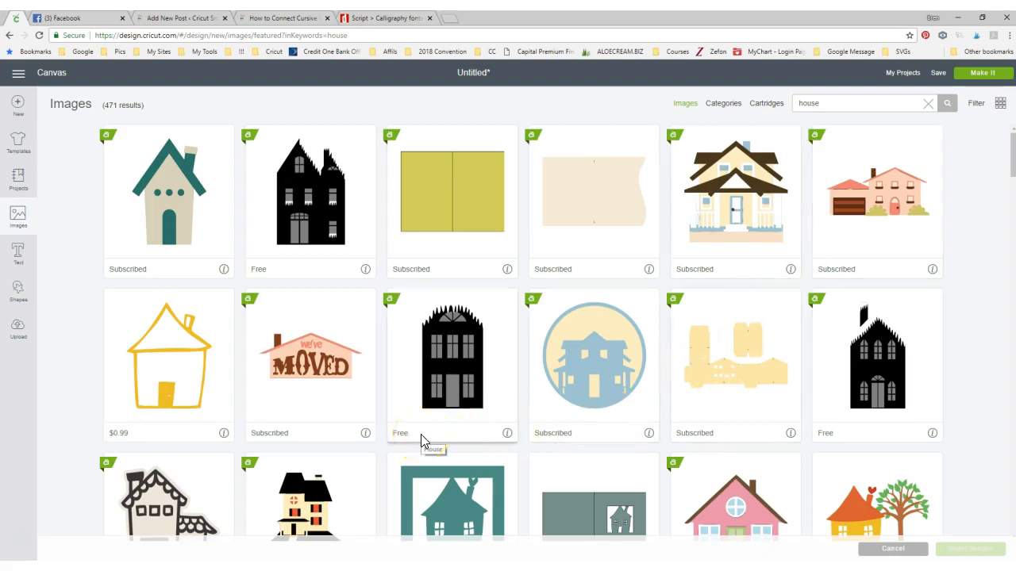
- Browse the house images and insert the black-and-cream two-part house with scalloped roofs onto the canvas
click(301, 439)
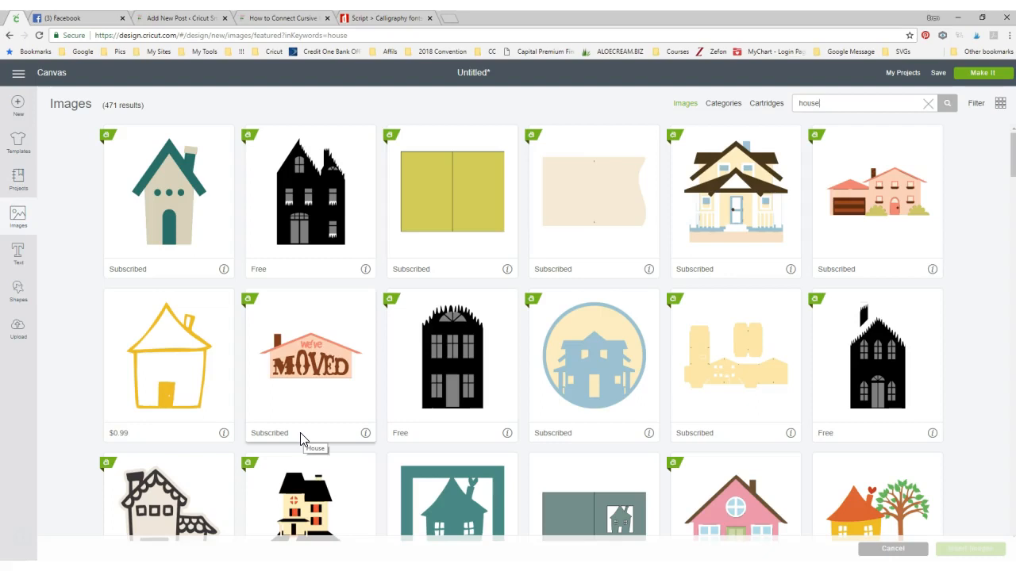
click(165, 438)
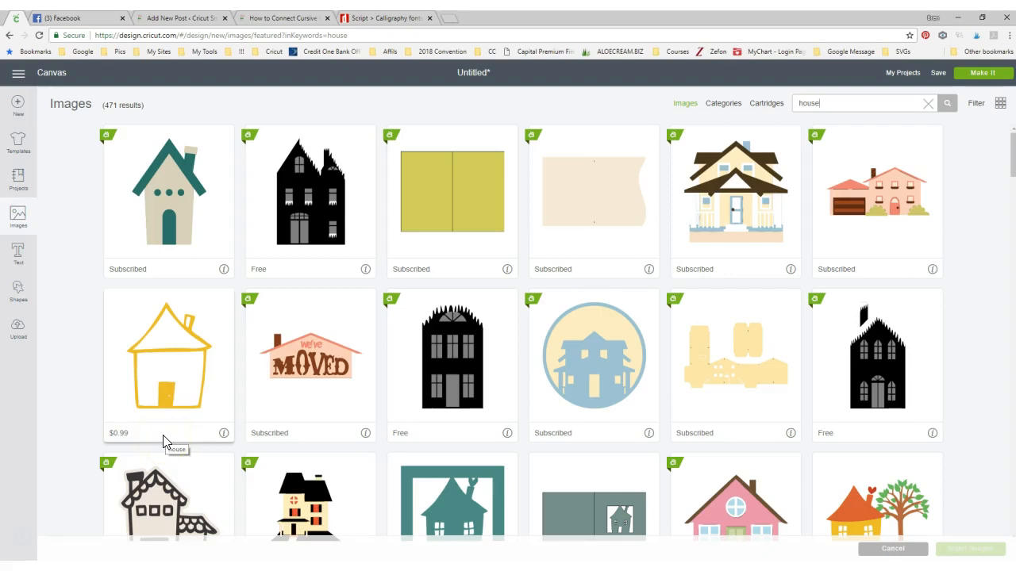
scroll(76, 404, down, 3)
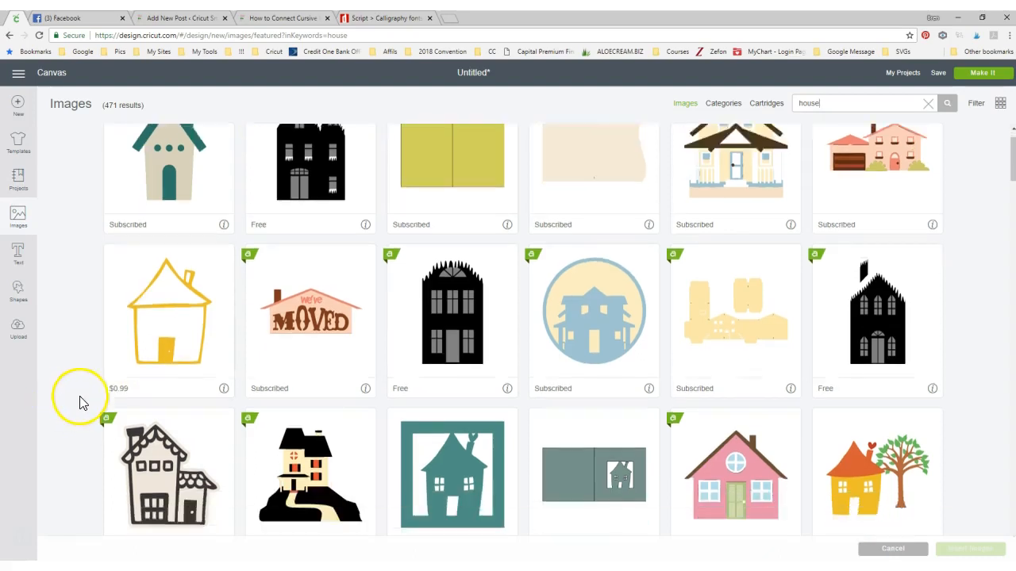
scroll(80, 404, down, 3)
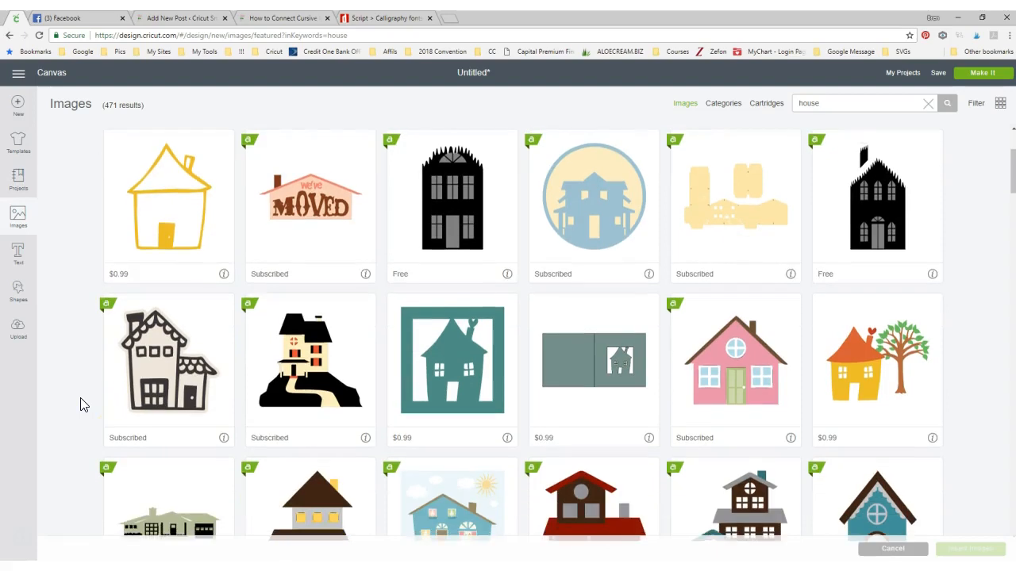
scroll(80, 405, down, 2)
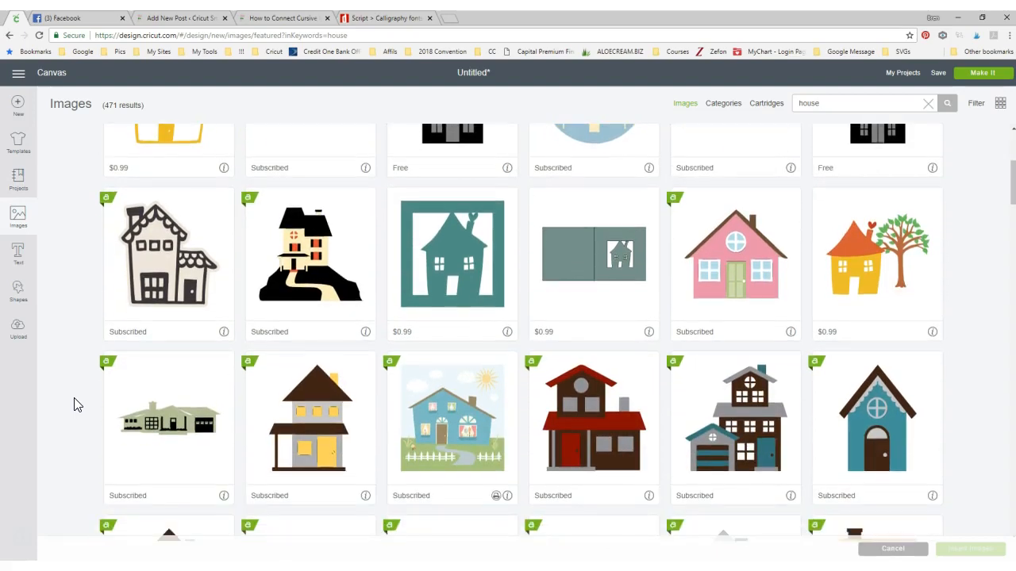
click(169, 287)
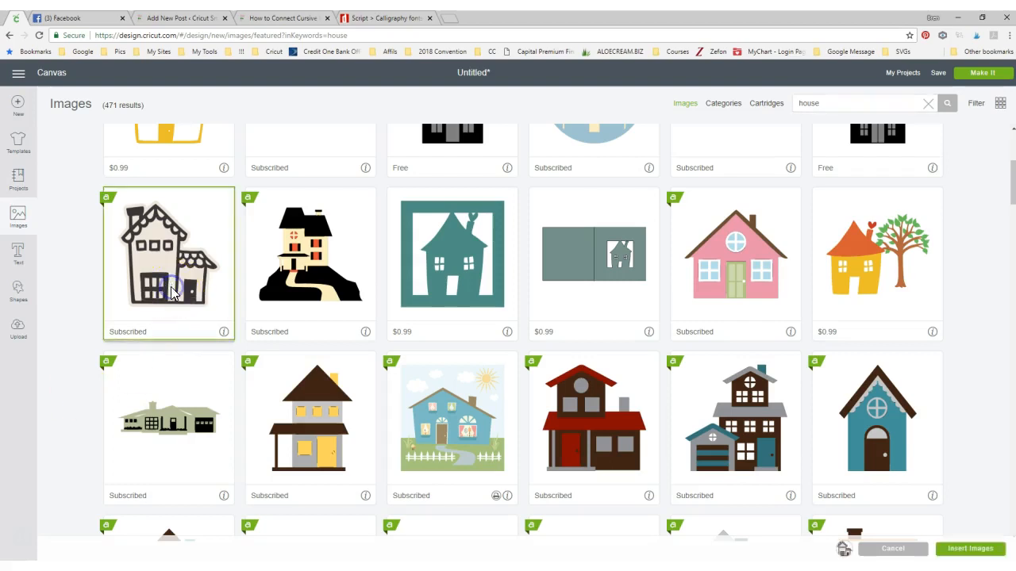
click(975, 553)
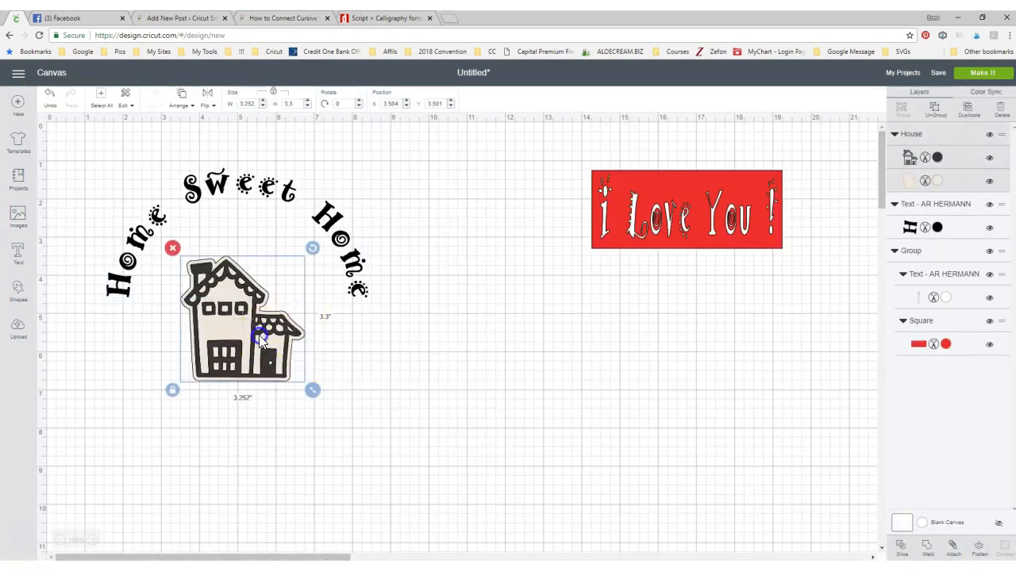
- Shrink the house to about 2.38 by 2.41 inches and place it beneath the arched text at about X 3.75, Y 2.36
drag(259, 334, 259, 314)
drag(311, 370, 292, 338)
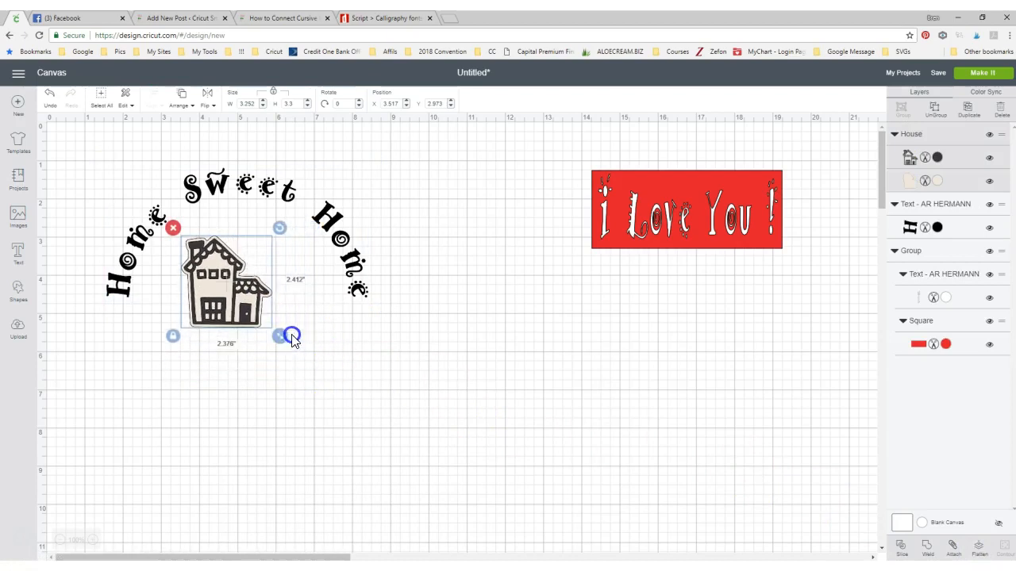
drag(221, 315, 230, 292)
- Unlock the house's proportions, stretch it wider, and recenter it under the "Home Sweet Home" arch
click(183, 313)
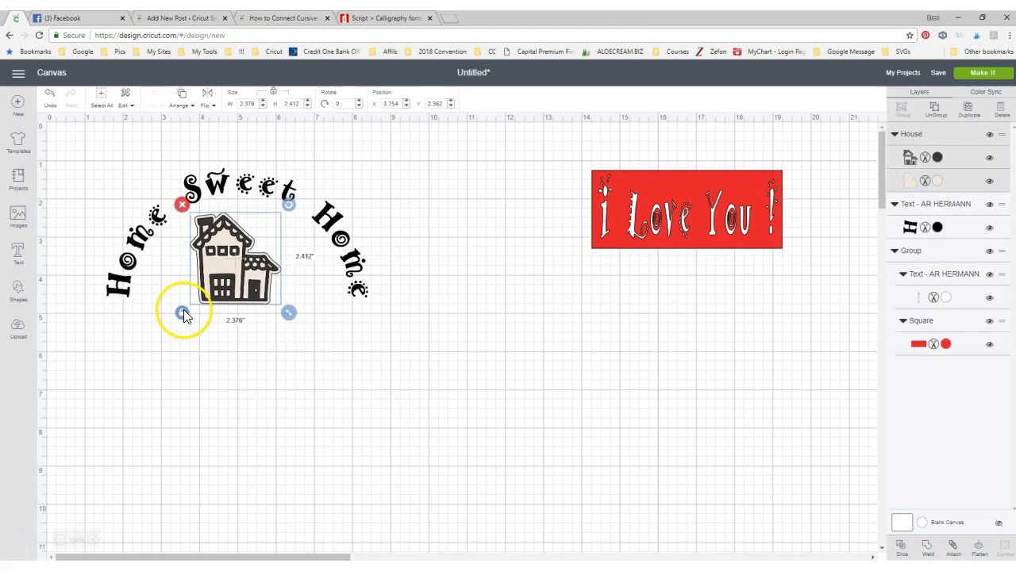
drag(288, 313, 330, 319)
drag(279, 293, 263, 295)
click(302, 363)
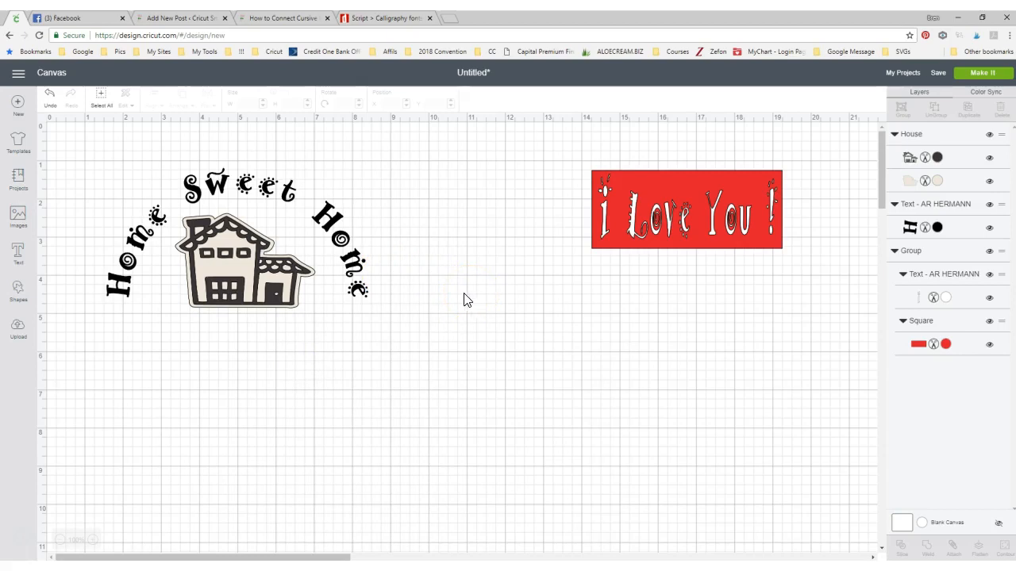
- Enlarge the house to about 4.59 by 5.01 inches so it extends well below the arch, and recenter it
click(238, 270)
drag(322, 318, 354, 415)
drag(243, 374, 200, 357)
click(388, 374)
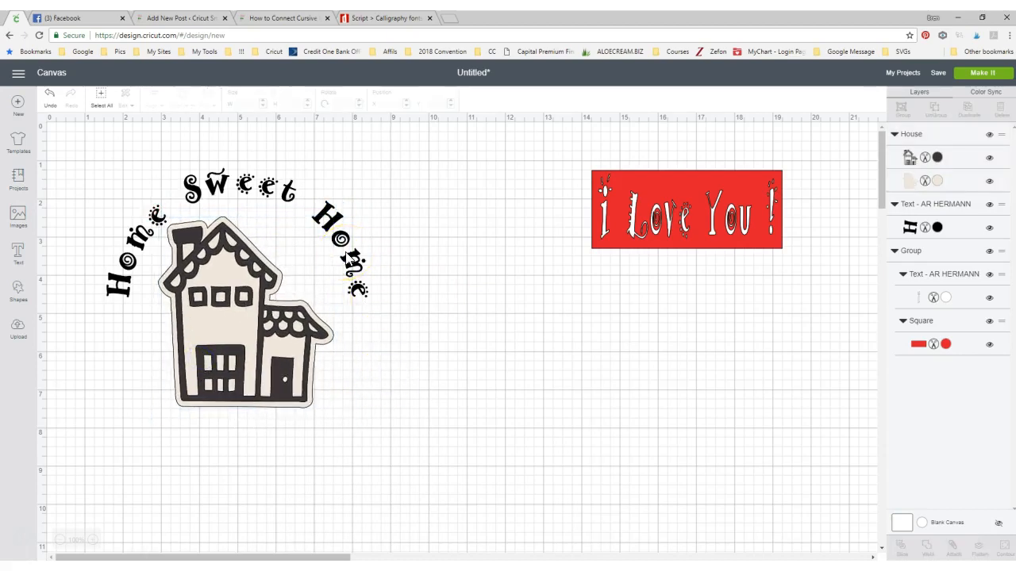
- Duplicate the curved "Home Sweet Home" text and move one of the two copies to about X 9.74, Y 4.40
click(349, 259)
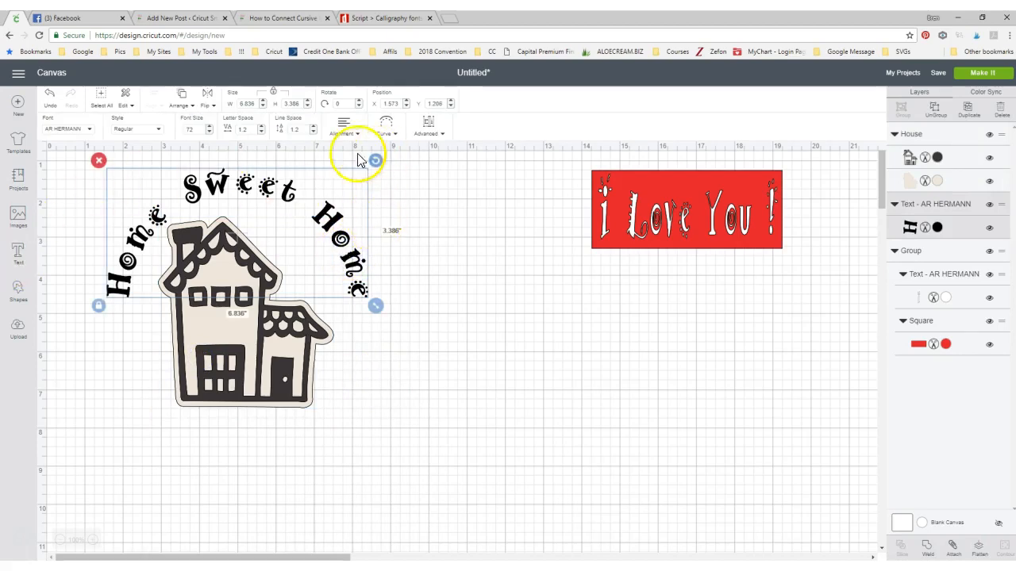
click(968, 115)
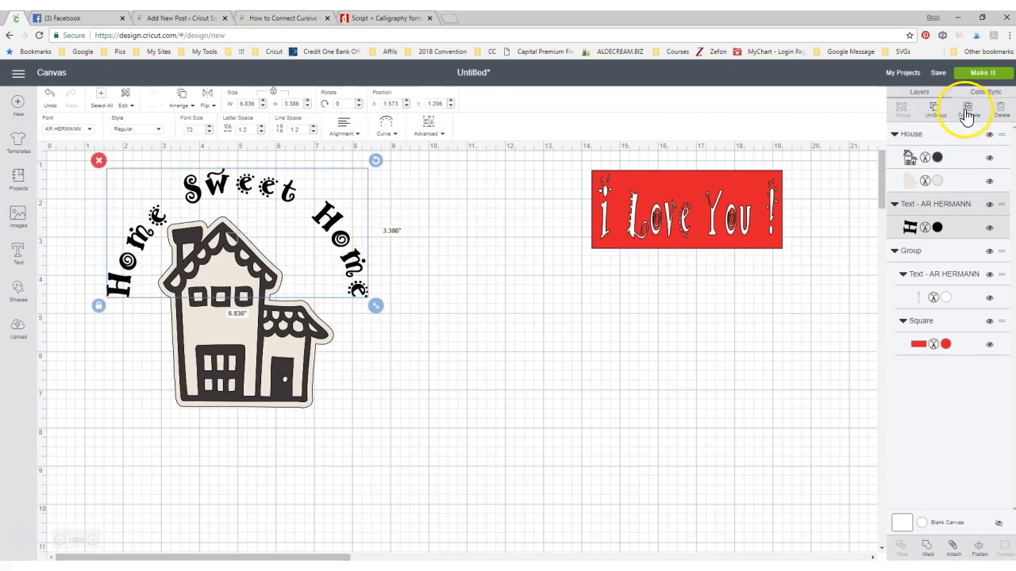
click(968, 113)
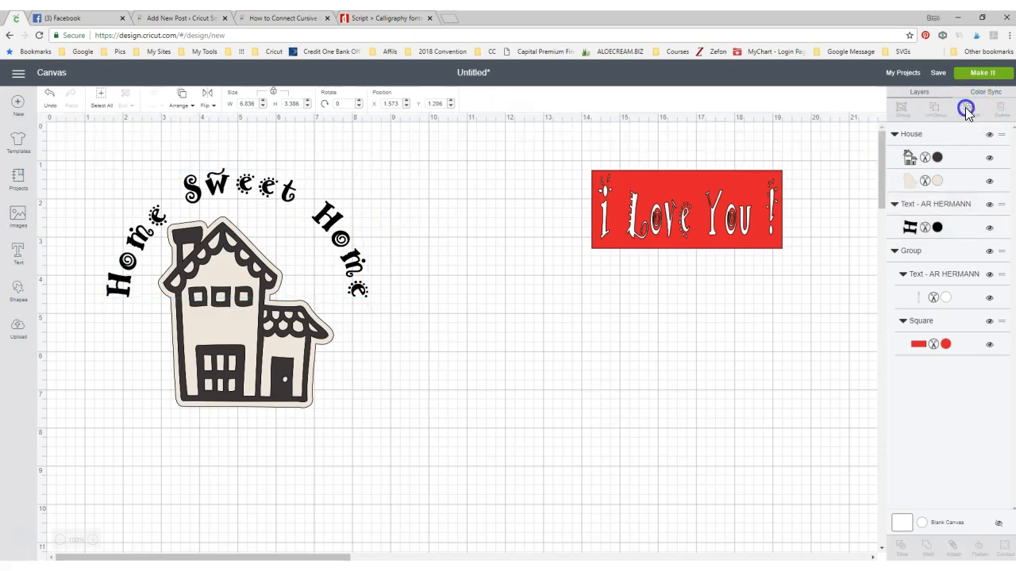
drag(349, 252, 642, 355)
- Reverse the curve of the separated "Home Sweet Home" copy and place it below the house to complete a circle of text
click(386, 135)
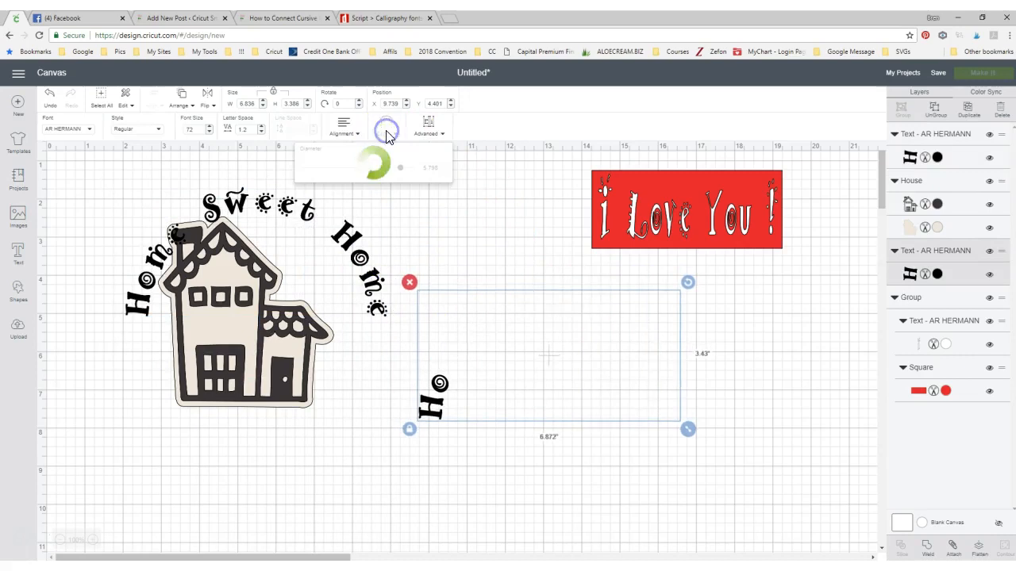
drag(400, 171, 313, 171)
drag(453, 288, 173, 441)
click(527, 411)
- Reduce the house to about 4.27 by 4.66 inches and center it inside the circle of text
drag(264, 366, 276, 383)
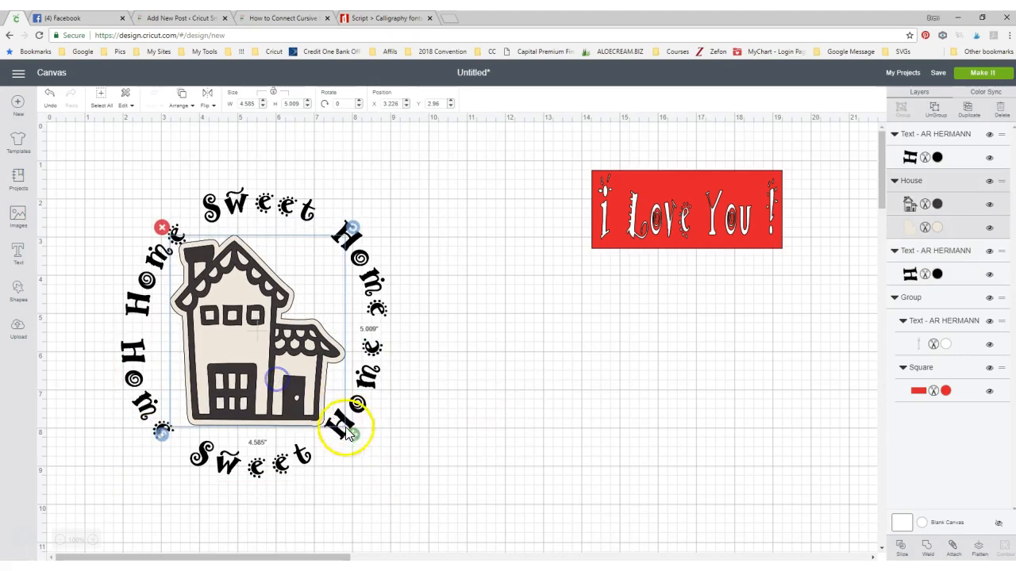
drag(351, 432, 341, 426)
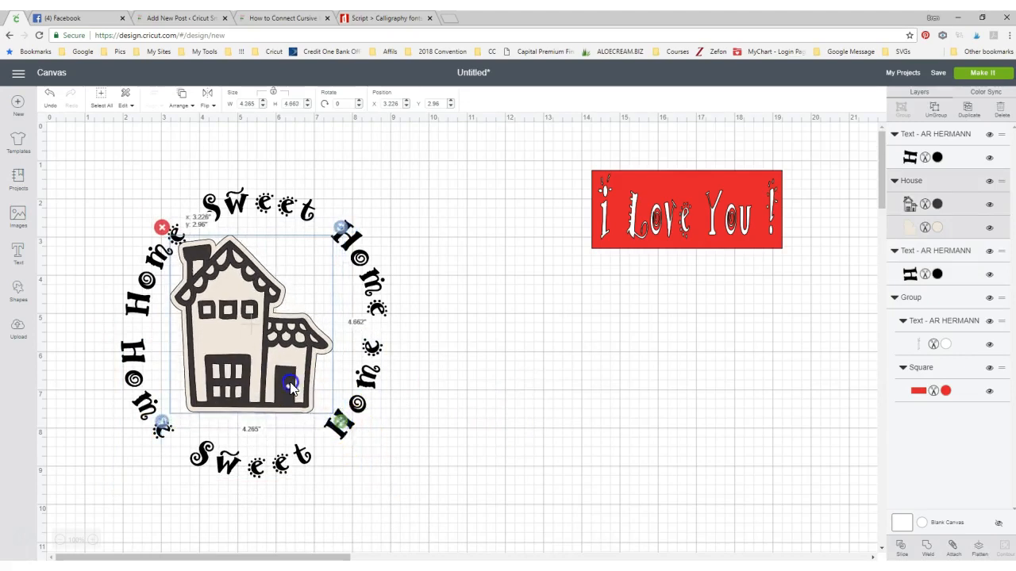
drag(288, 385, 293, 391)
click(488, 378)
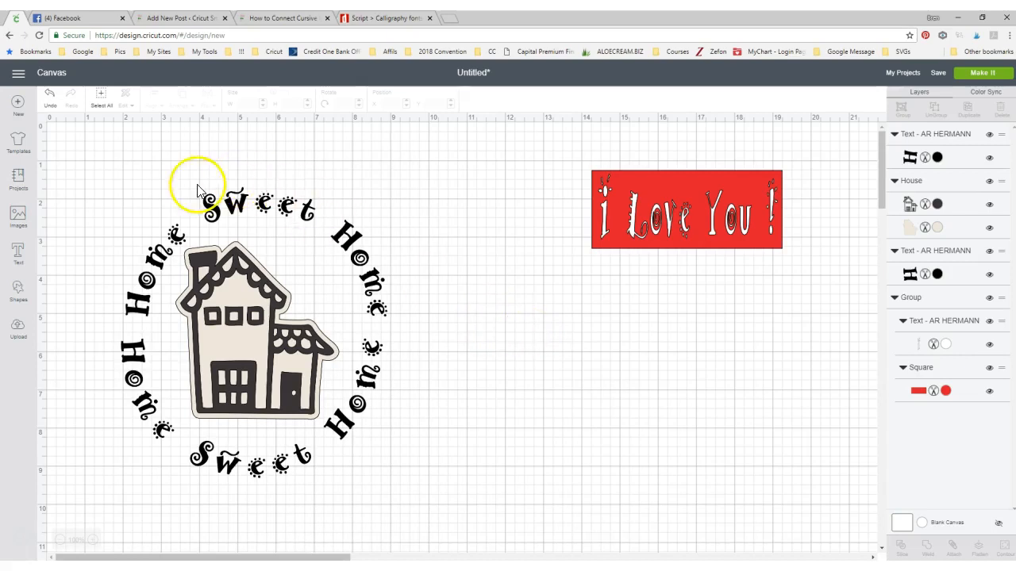
click(18, 254)
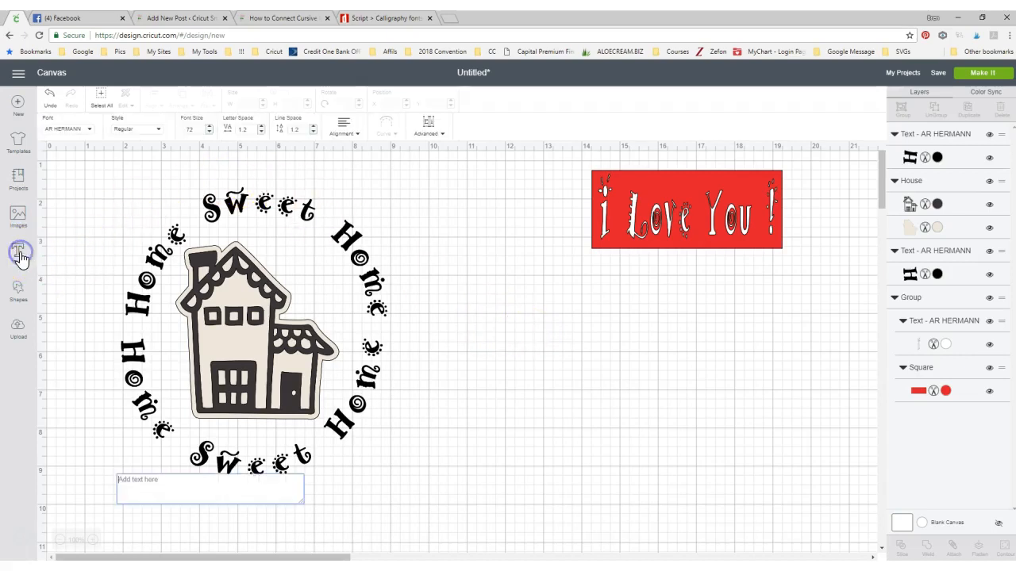
click(68, 131)
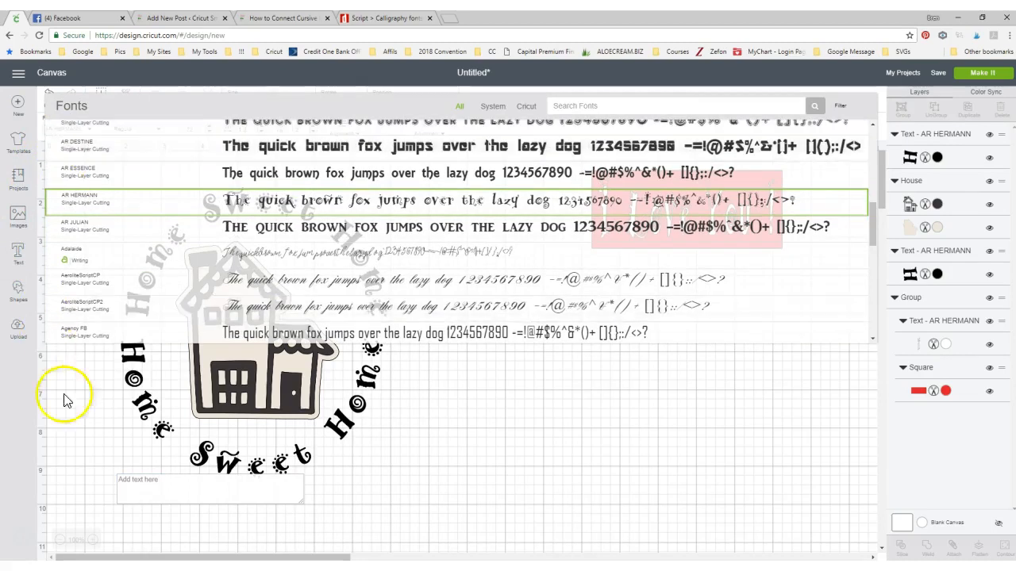
click(88, 404)
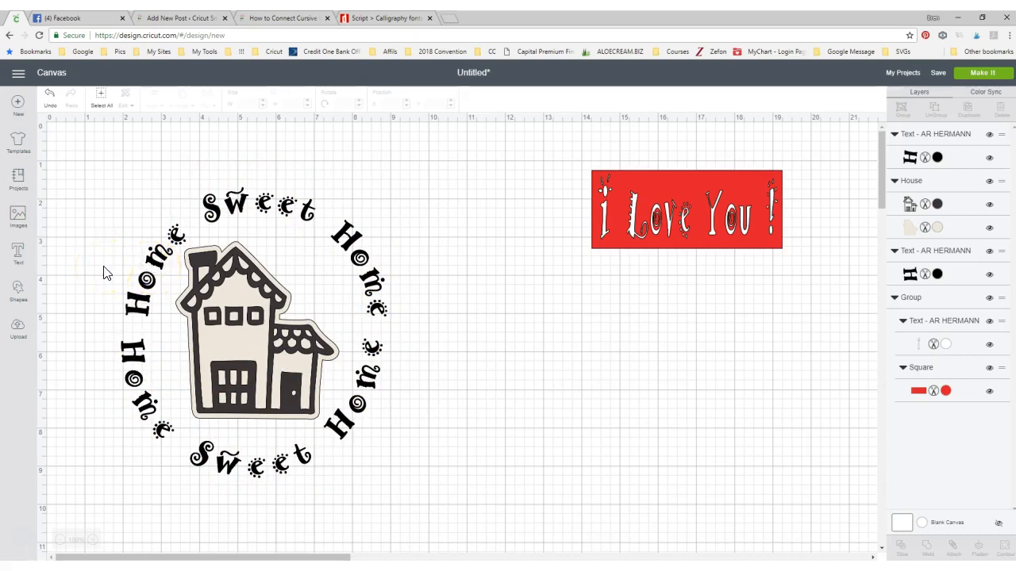
- Add the text "Home" and move it to the empty canvas area at about X 11.65, Y 6.11
click(17, 252)
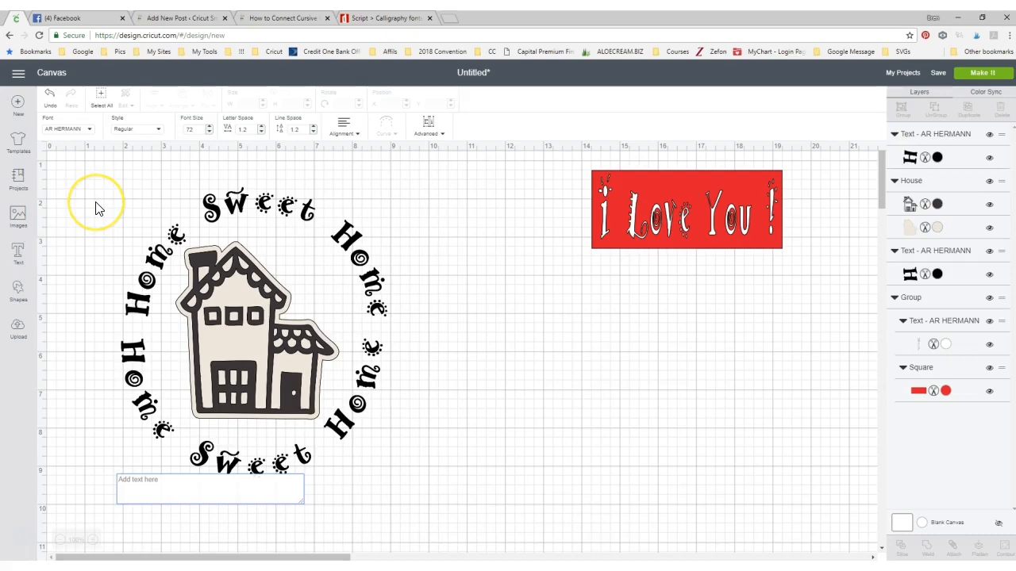
text(Home)
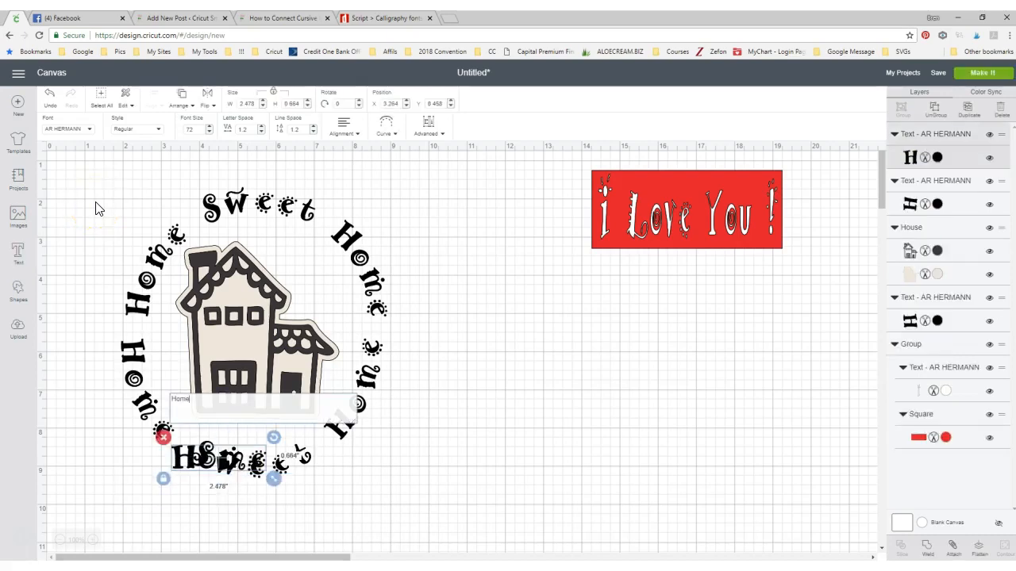
click(386, 441)
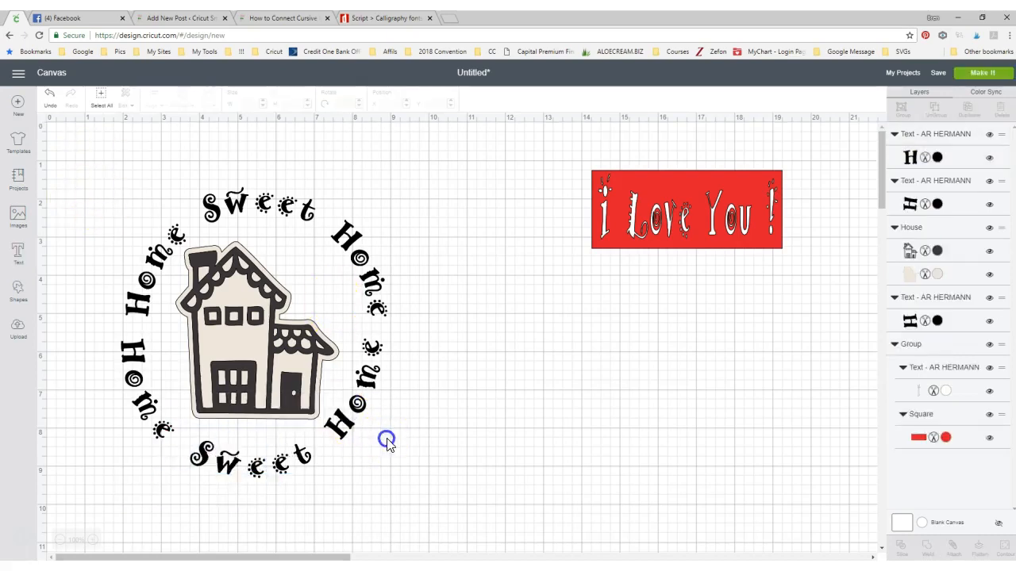
drag(198, 473, 508, 377)
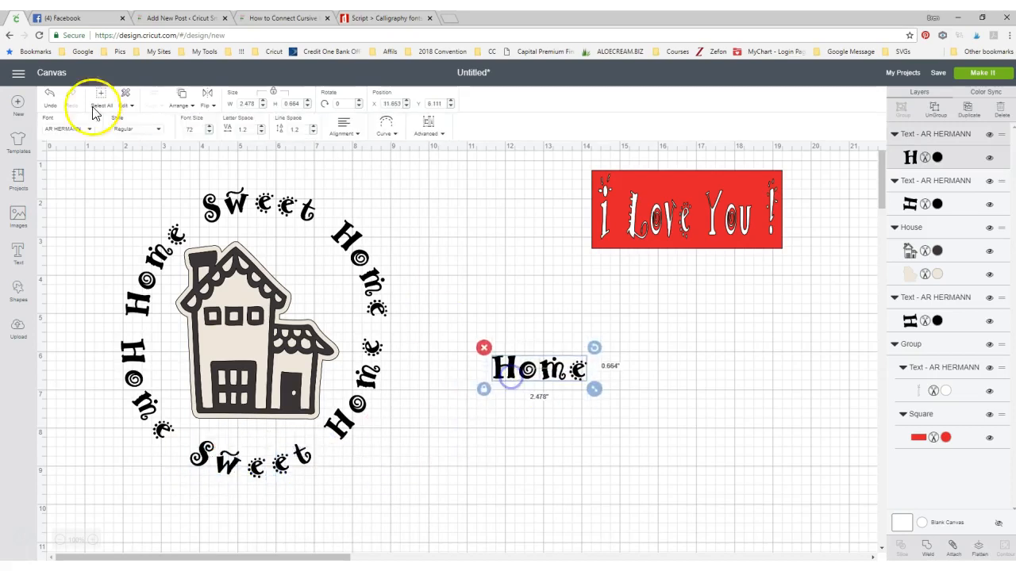
- Change the font of the separate "Home" text to AeroliteScriptCP
click(66, 128)
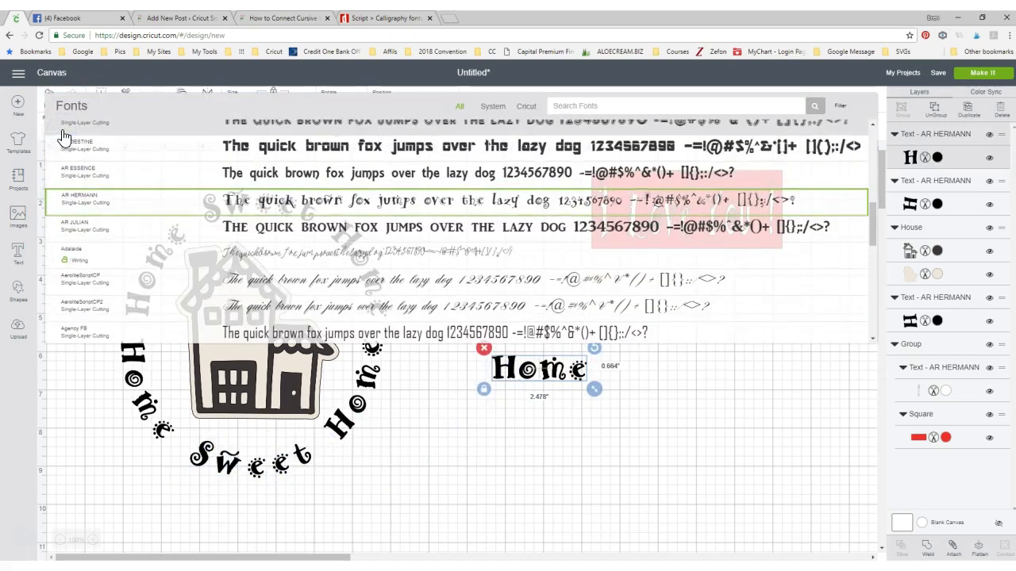
click(87, 277)
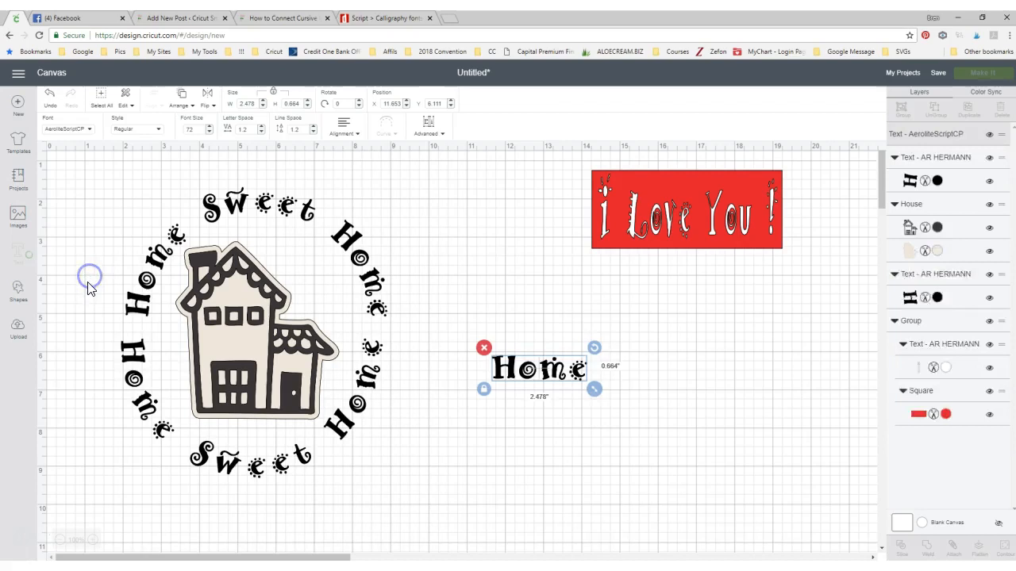
click(567, 449)
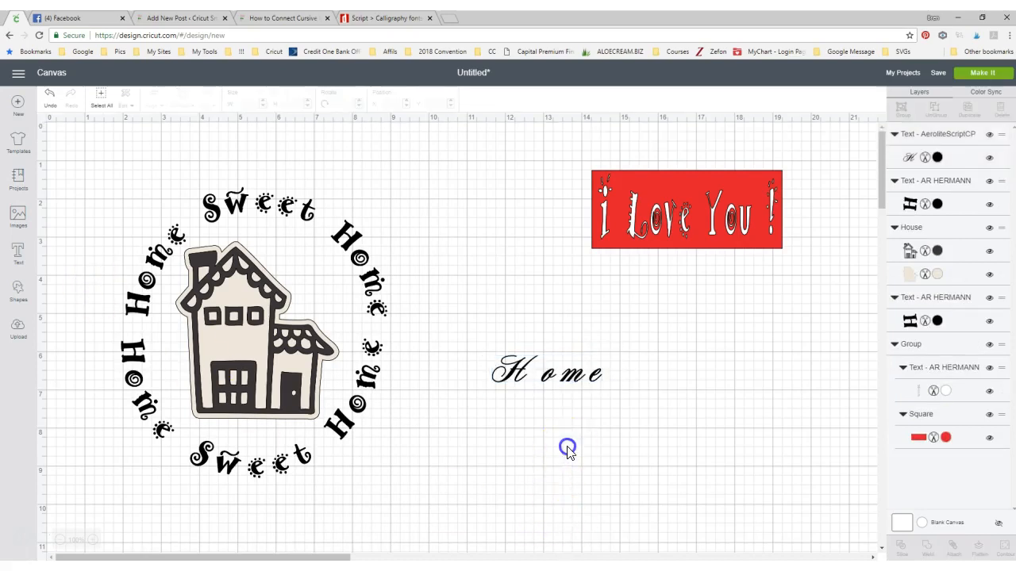
- Reduce the letter spacing of the script "Home" text until its lowercase letters join
click(568, 386)
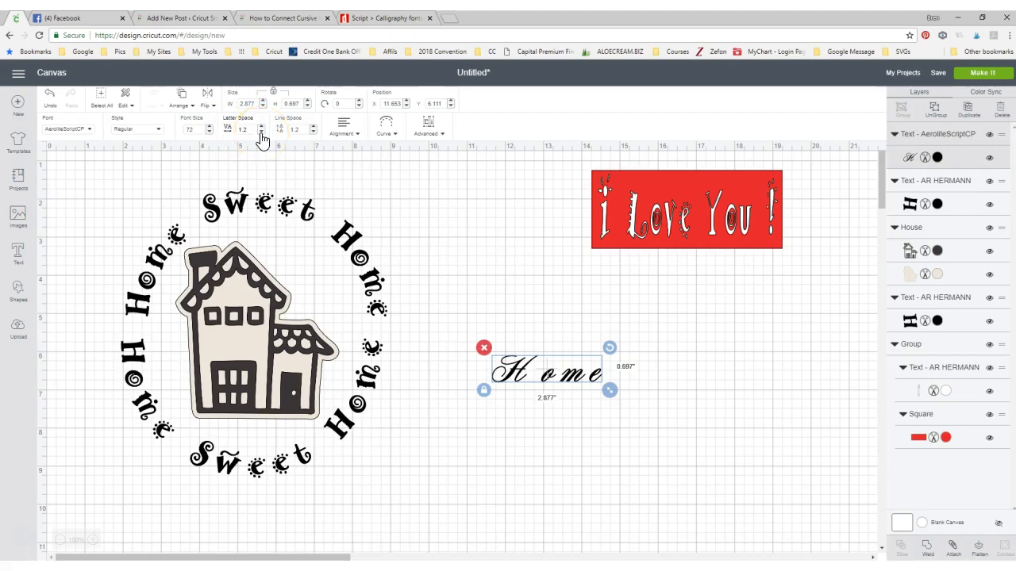
click(261, 136)
click(261, 137)
click(261, 137)
click(261, 136)
click(261, 137)
click(261, 137)
click(261, 137)
click(261, 137)
click(261, 137)
click(261, 137)
click(261, 136)
click(262, 136)
click(261, 137)
click(261, 137)
click(261, 137)
click(261, 137)
click(261, 137)
click(261, 136)
click(261, 136)
click(551, 452)
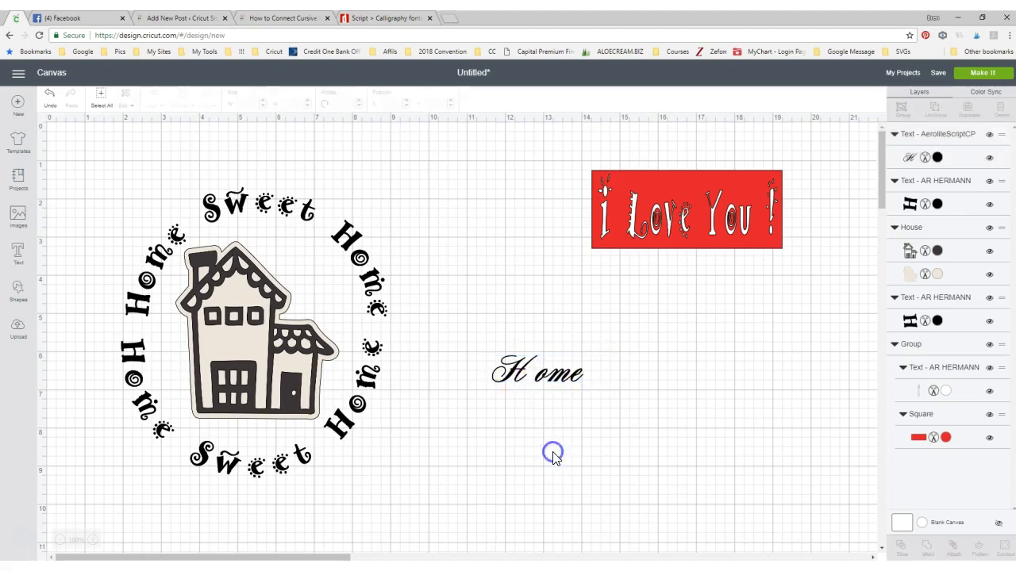